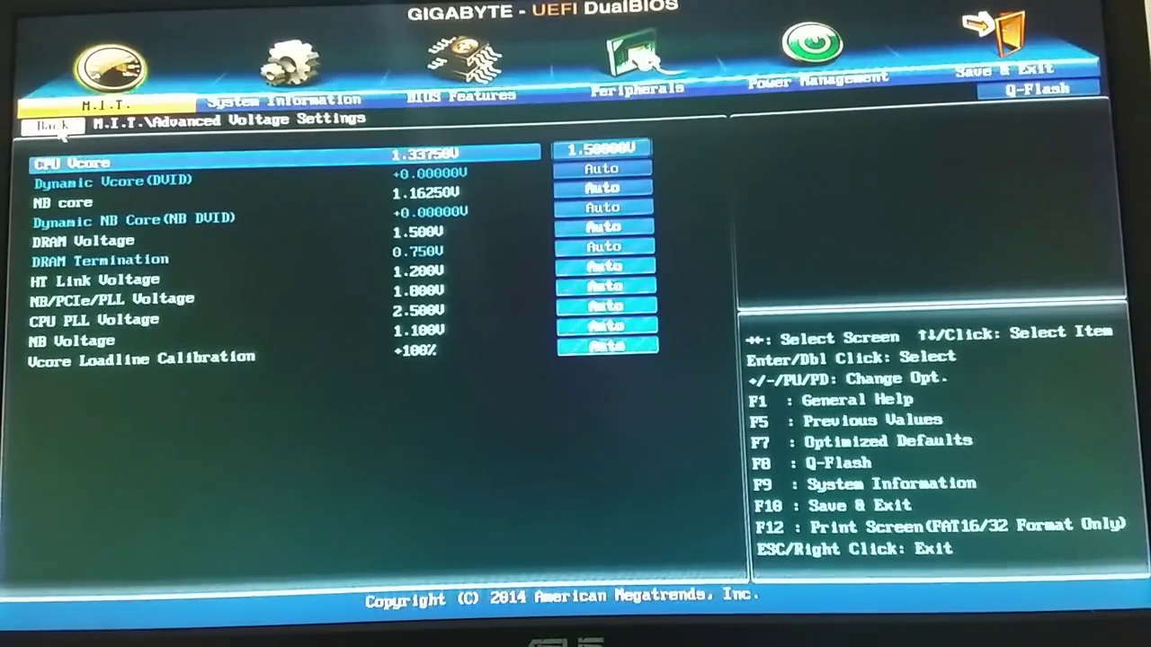
Leave Advanced Voltage Settings, open the PC Health Status page and check the available CPU Fan Control mode options.
left_click(55, 126)
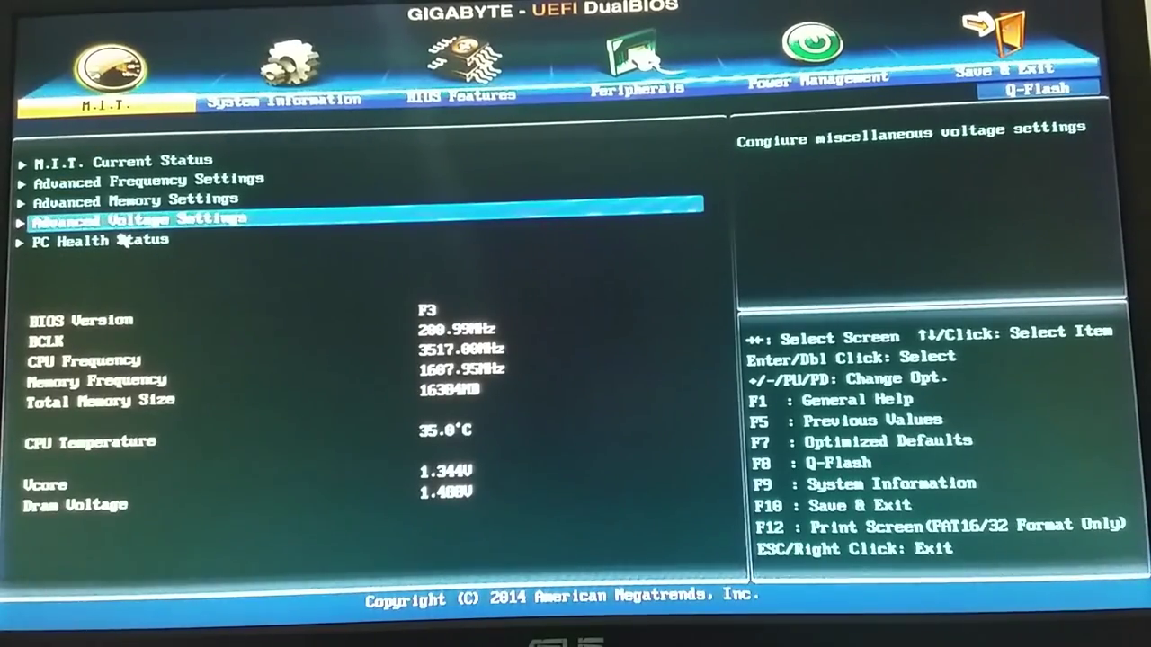
left_click(126, 243)
double_click(126, 243)
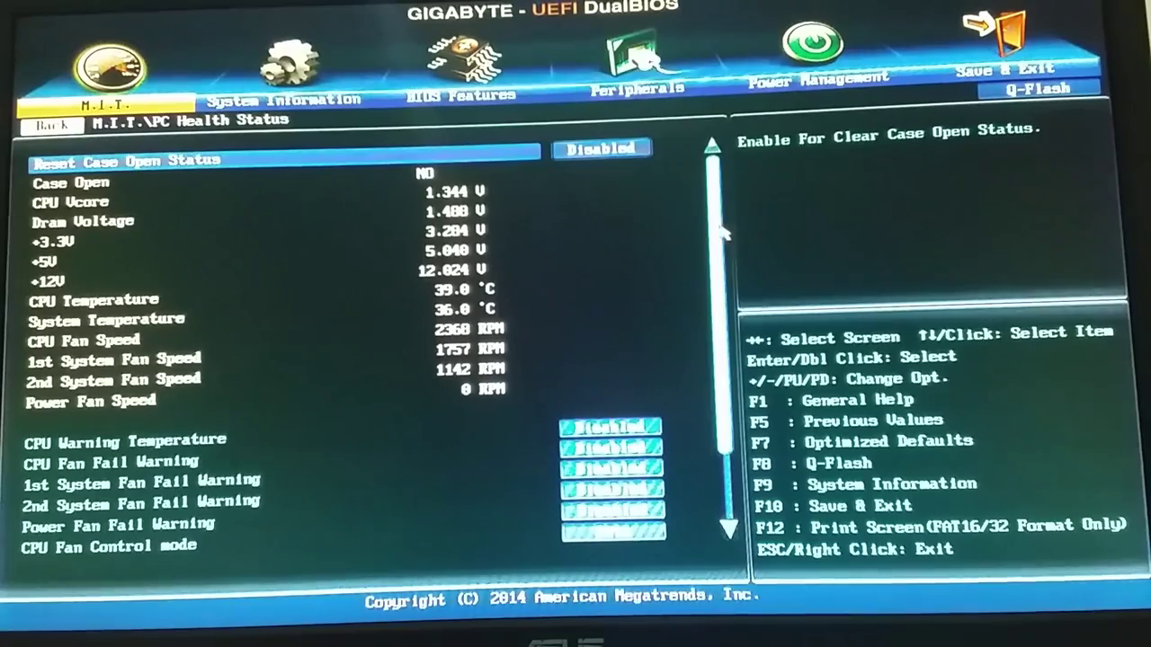
scroll(723, 286, "down", 2)
scroll(724, 279, "down", 3)
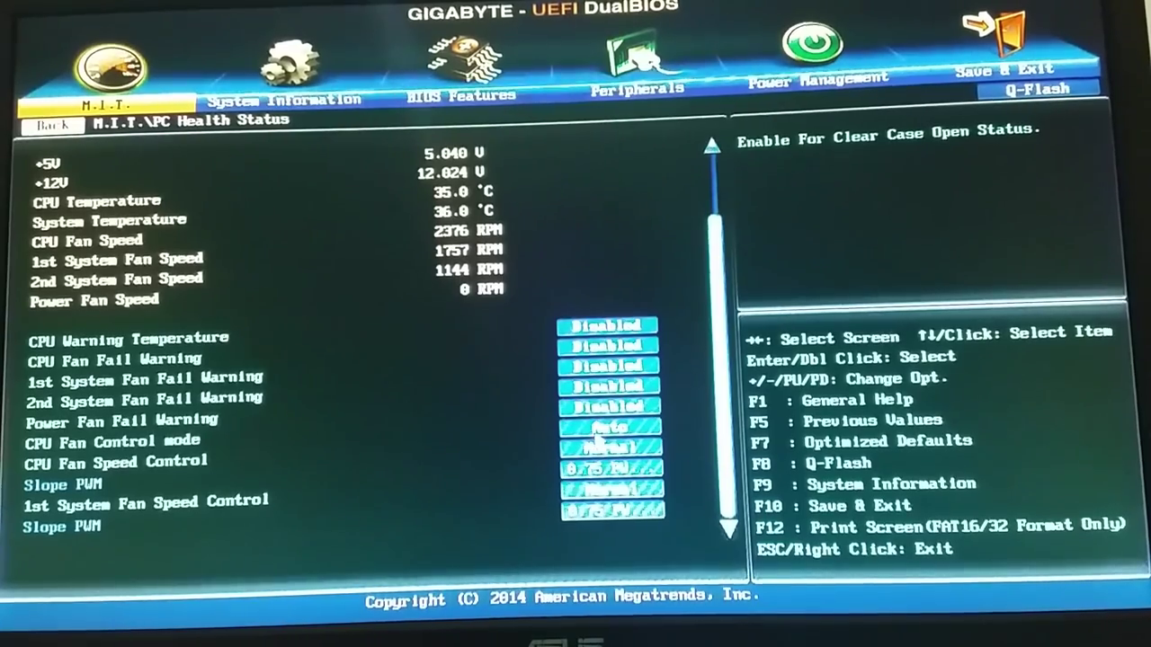
double_click(586, 430)
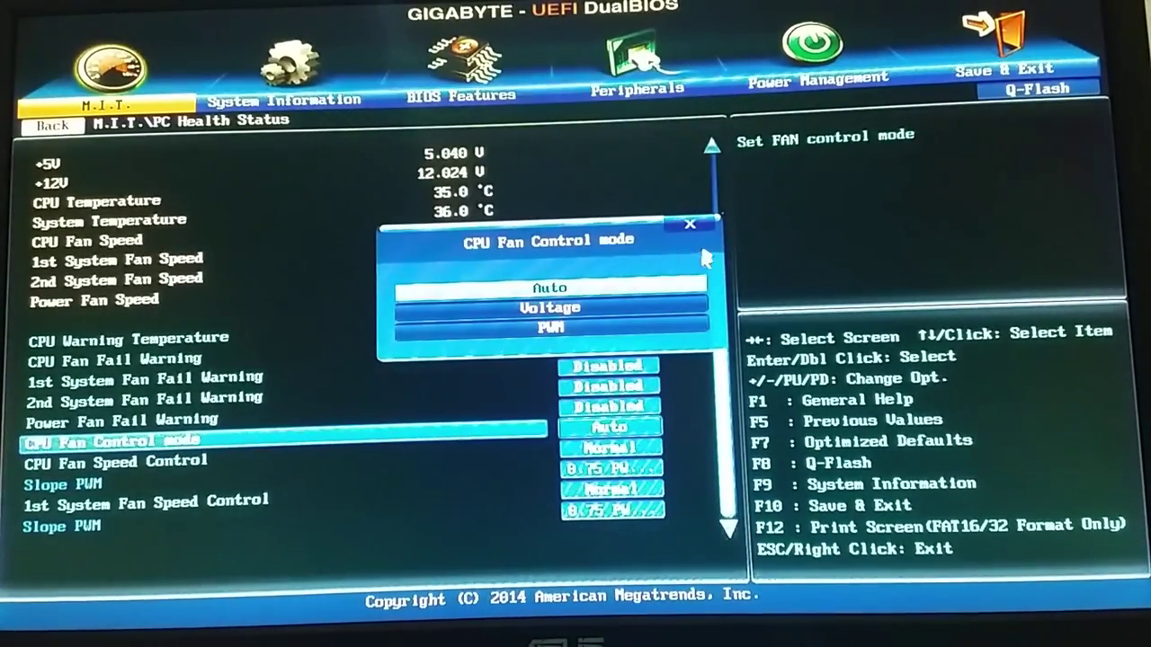
left_click(701, 230)
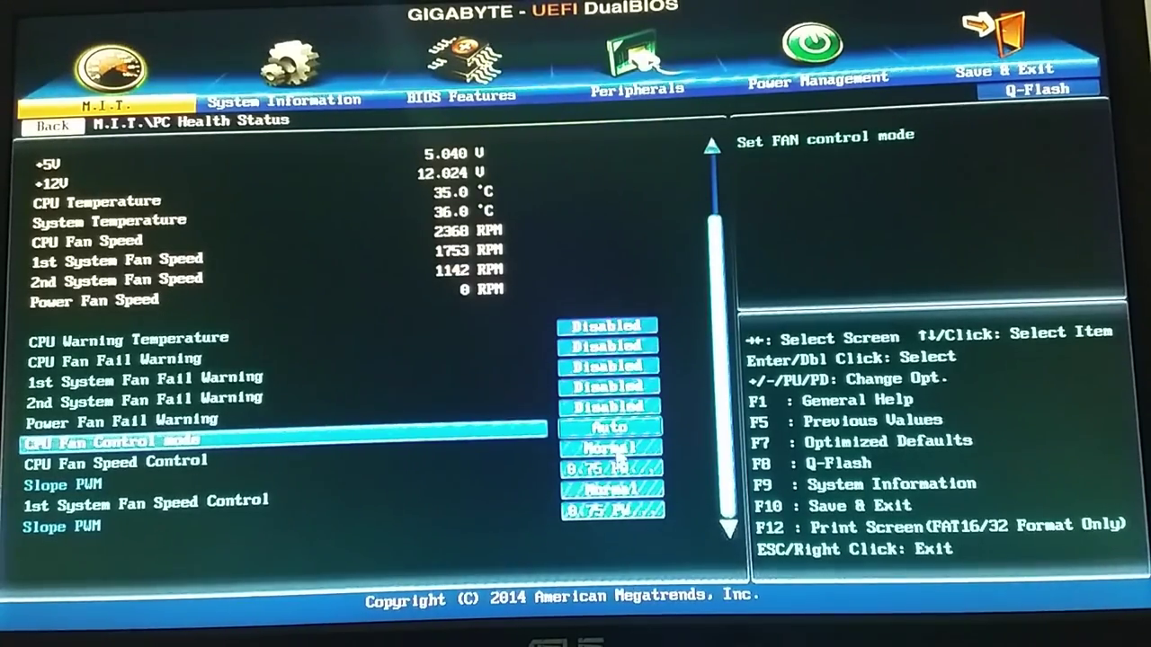
Set both CPU Fan Speed Control and 1st System Fan Speed Control to Disabled.
double_click(588, 450)
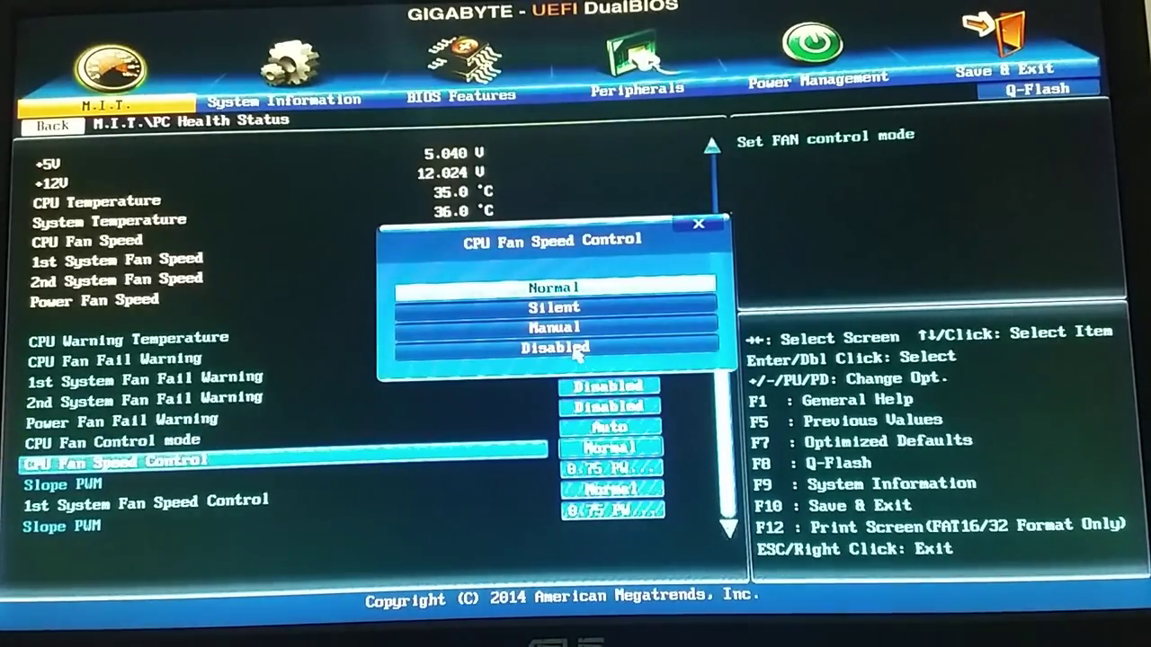
left_click(540, 347)
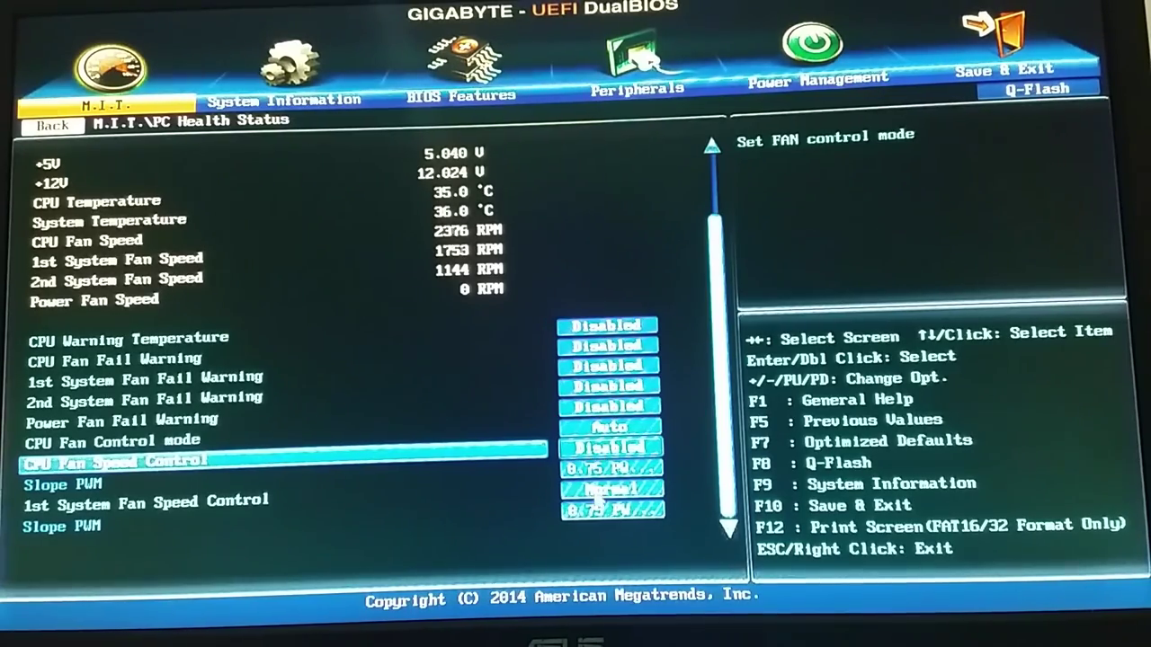
double_click(599, 491)
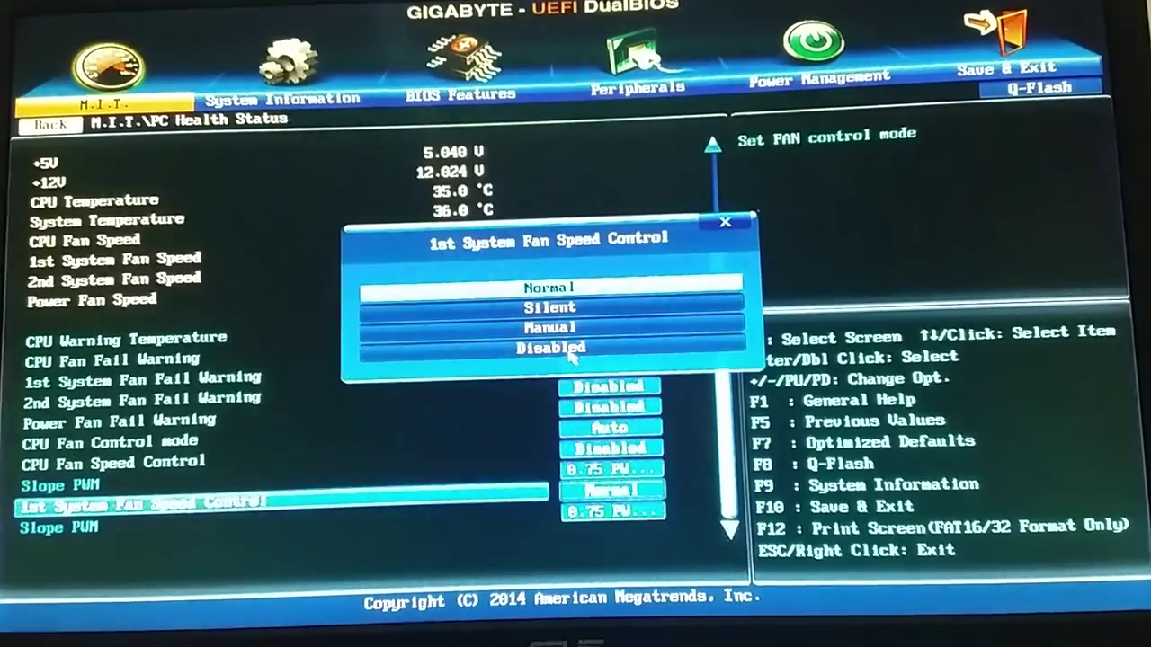
left_click(572, 350)
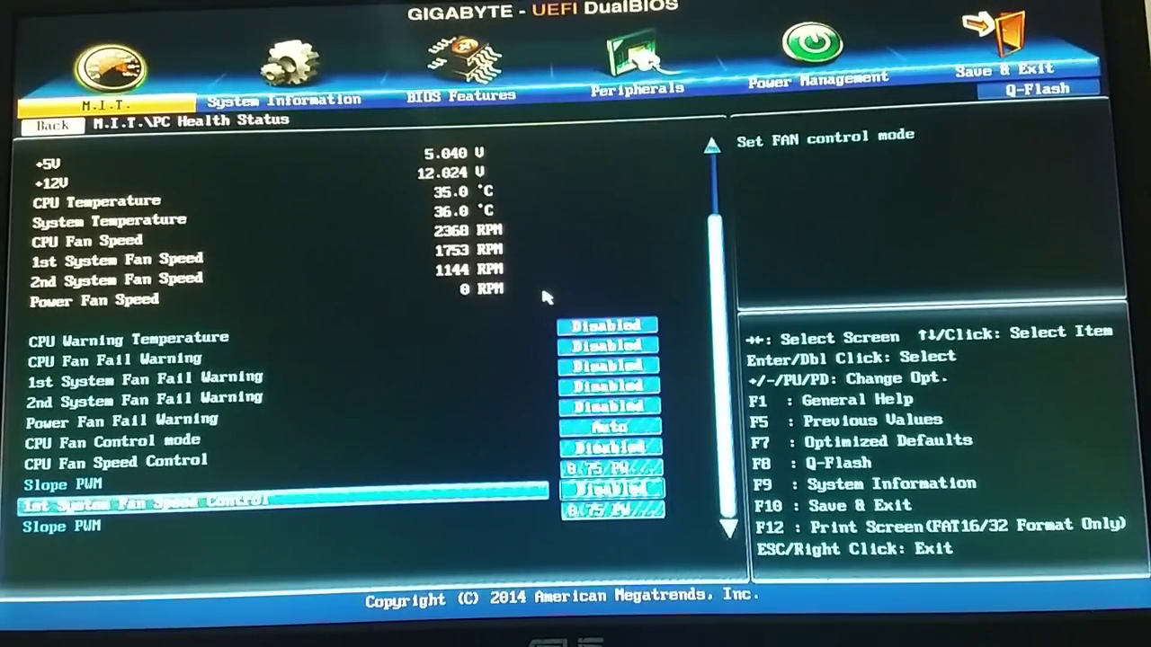
Review the voltages, temperatures, fan speeds and fan settings across the whole PC Health Status page.
left_click_drag(714, 232, 712, 135)
left_click_drag(718, 183, 739, 258)
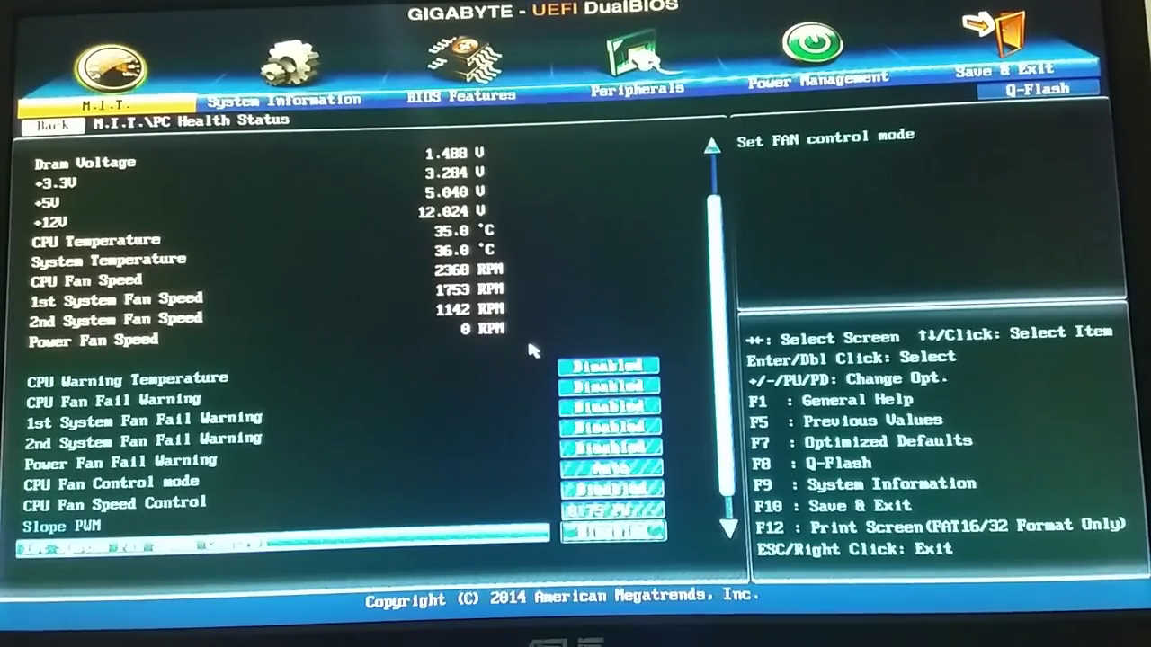
scroll(727, 328, "down", 1)
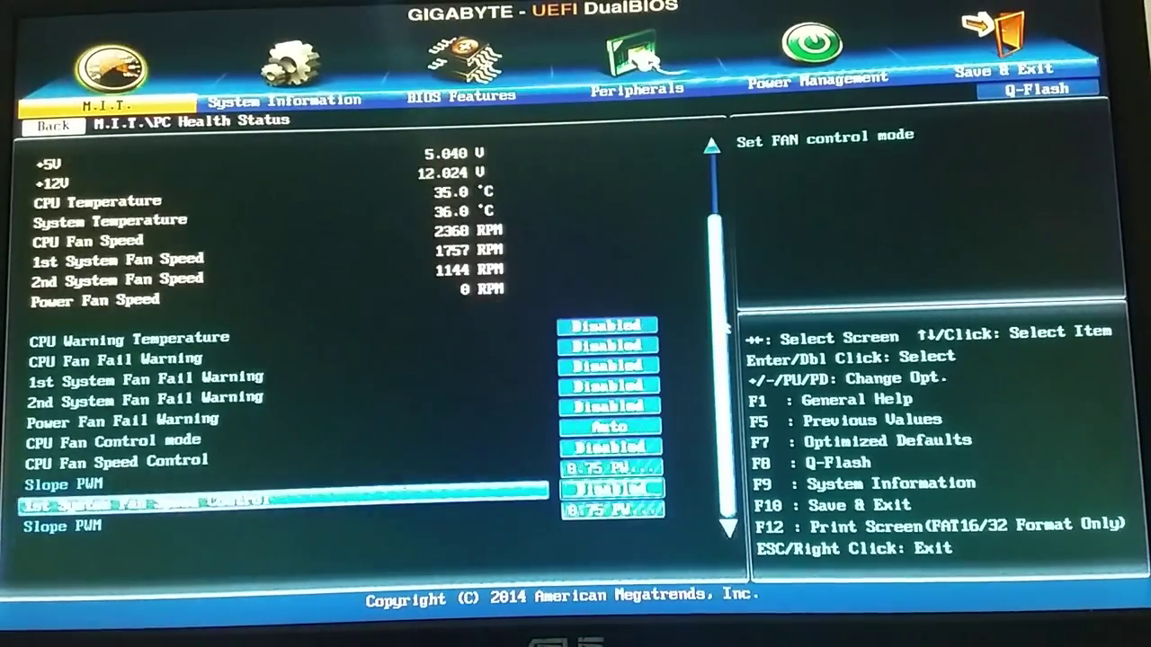
scroll(726, 328, "up", 5)
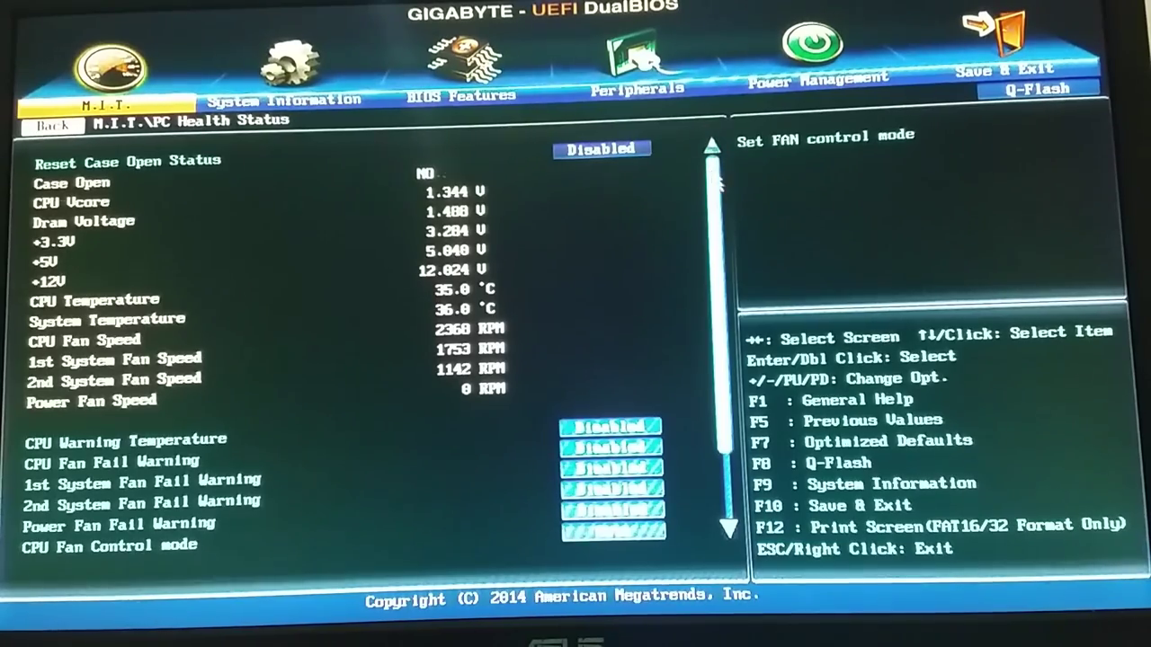
scroll(716, 181, "down", 4)
scroll(692, 173, "up", 4)
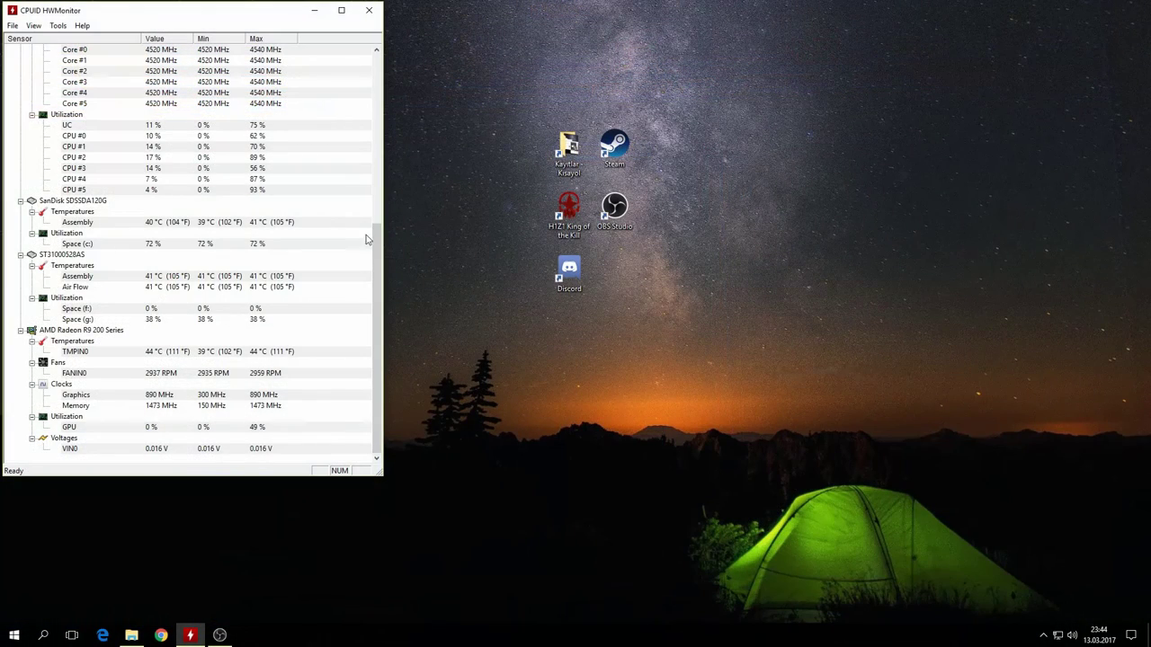
In HWMonitor, examine the motherboard voltages, temperatures and fan speeds, the AMD FX-6300 core clocks, and the drive and graphics card sensors.
left_click_drag(375, 245, 380, 66)
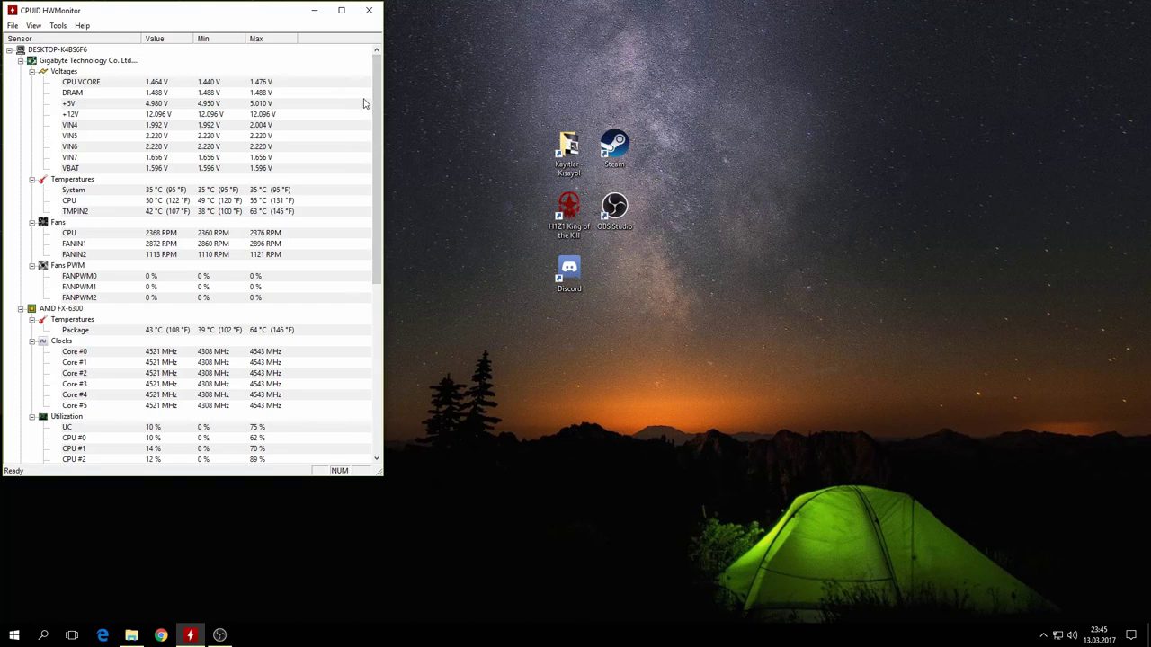
left_click_drag(377, 79, 377, 84)
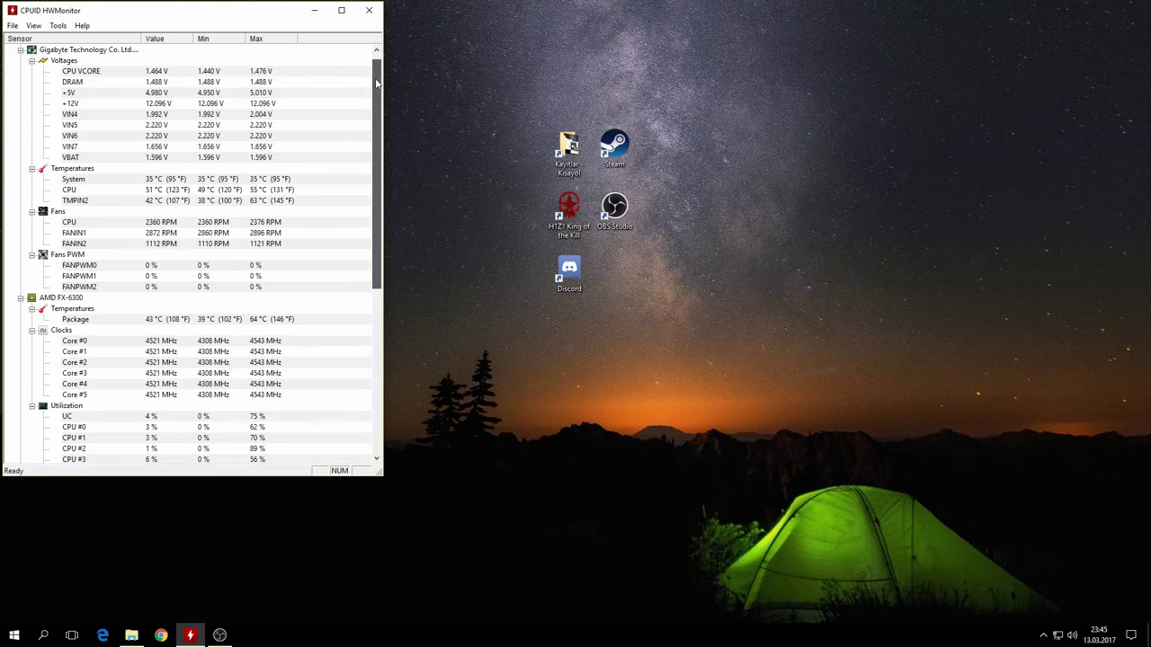
scroll(260, 158, "down", 2)
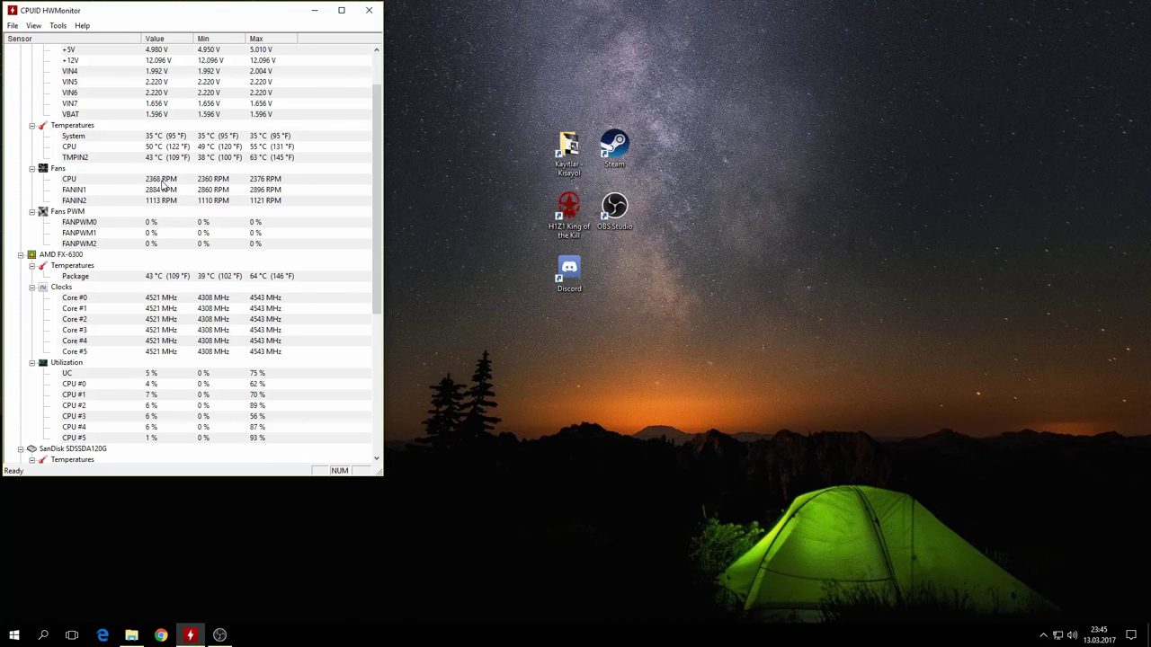
left_click_drag(378, 138, 377, 144)
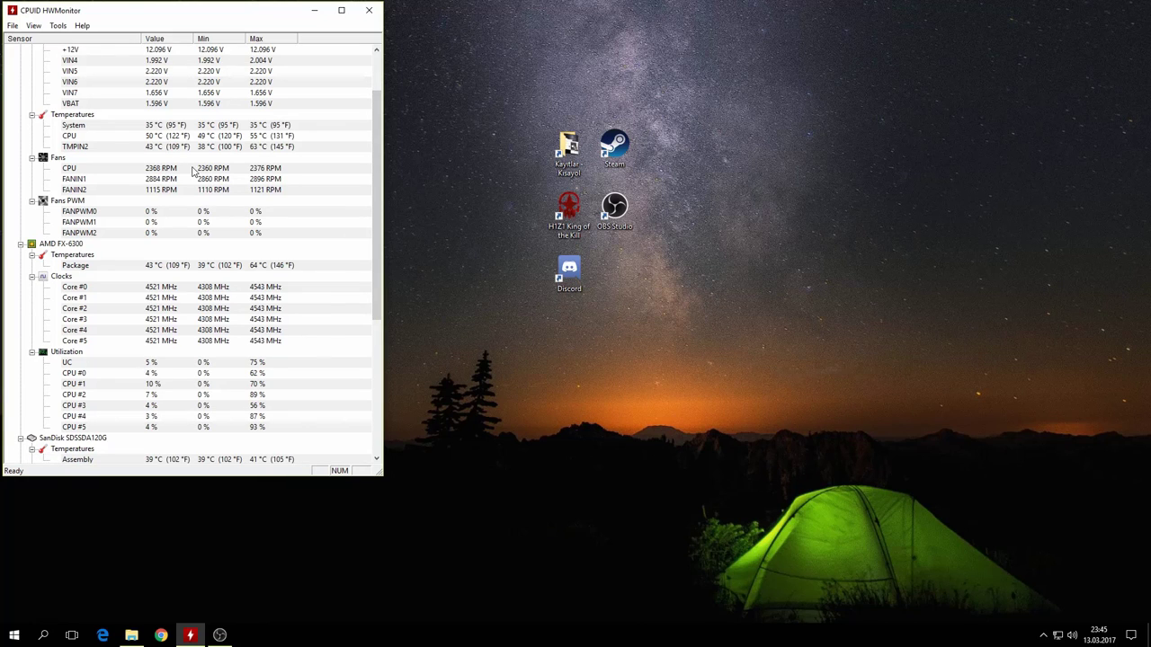
left_click_drag(374, 125, 372, 187)
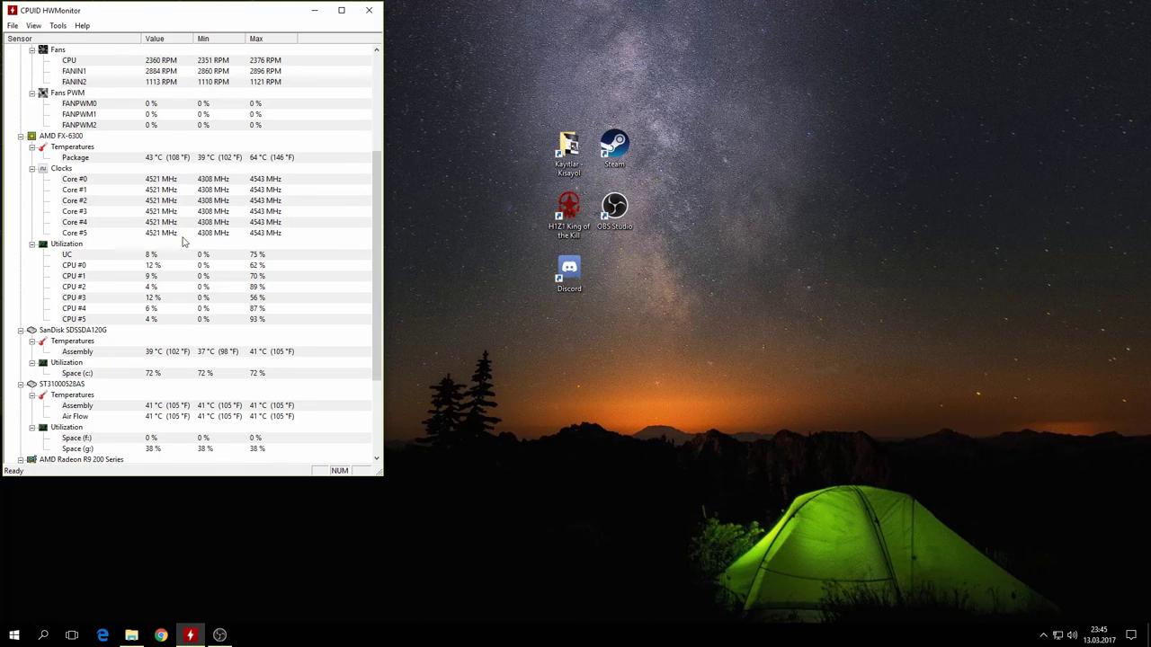
left_click(144, 223)
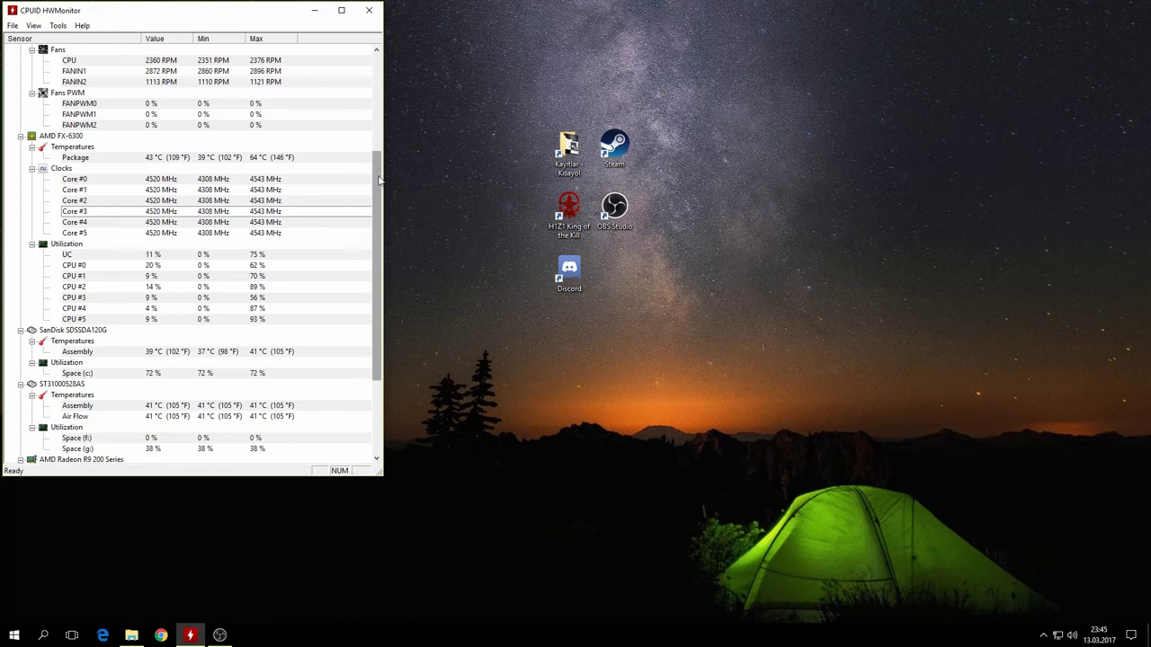
left_click_drag(378, 180, 375, 235)
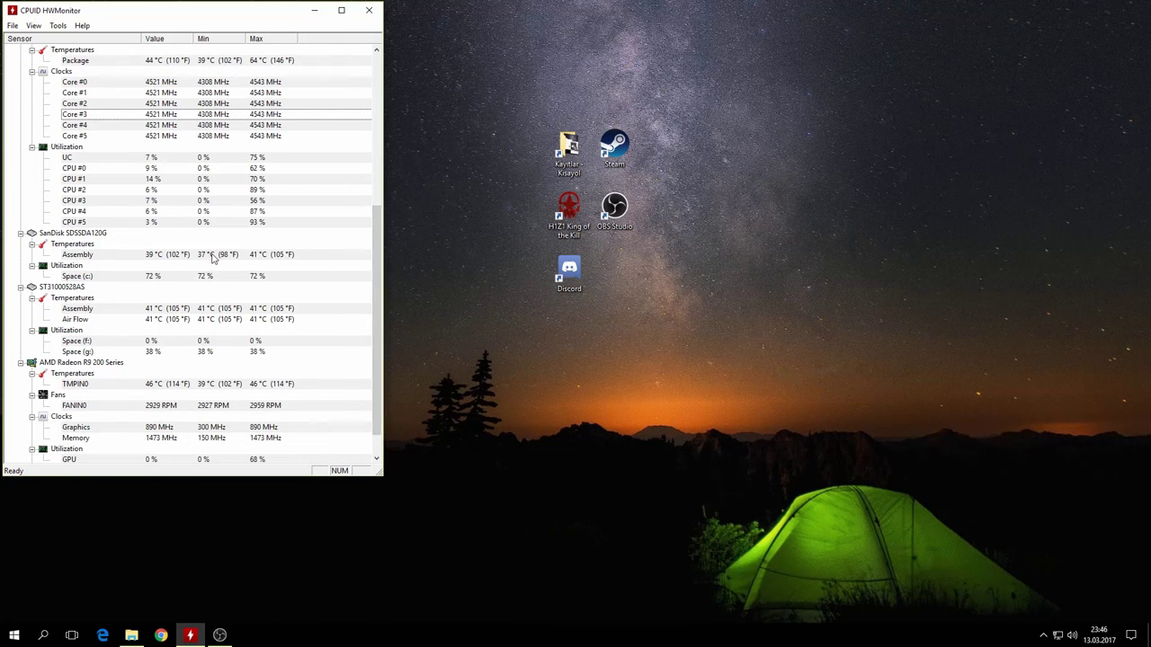
scroll(185, 316, "down", 1)
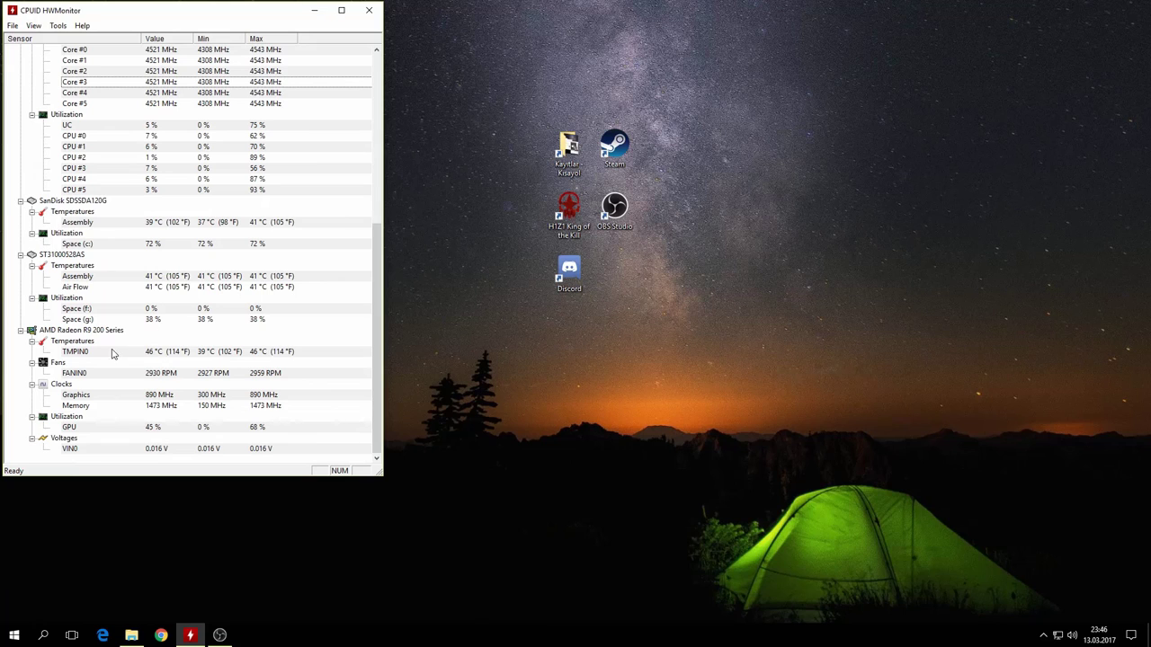
Compare the AMD FX-6300 package temperature with the motherboard's CPU temperature and the fan speeds, including minimum and maximum values.
scroll(94, 229, "up", 4)
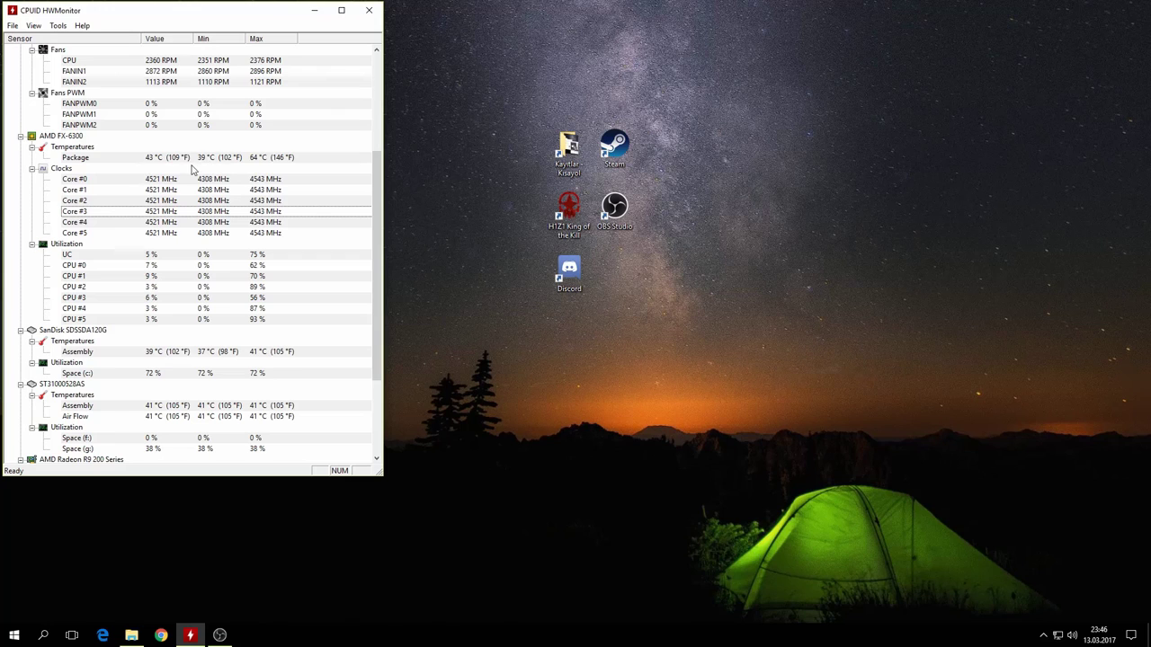
scroll(191, 171, "up", 1)
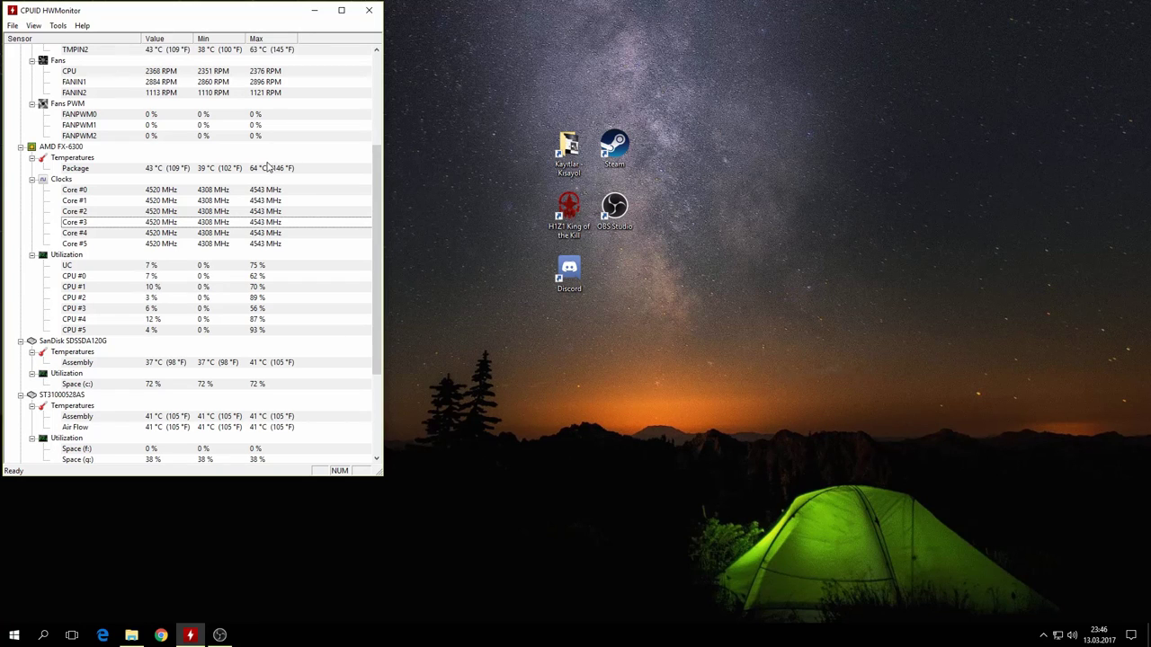
left_click_drag(376, 171, 376, 158)
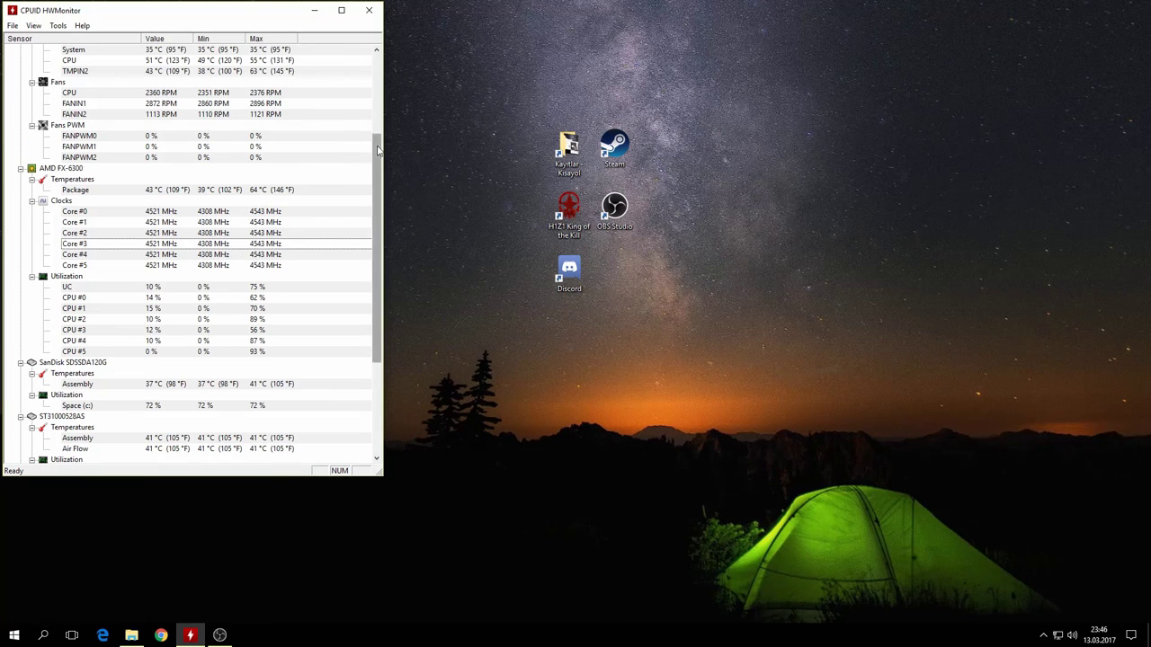
left_click_drag(378, 151, 378, 156)
scroll(223, 182, "up", 2)
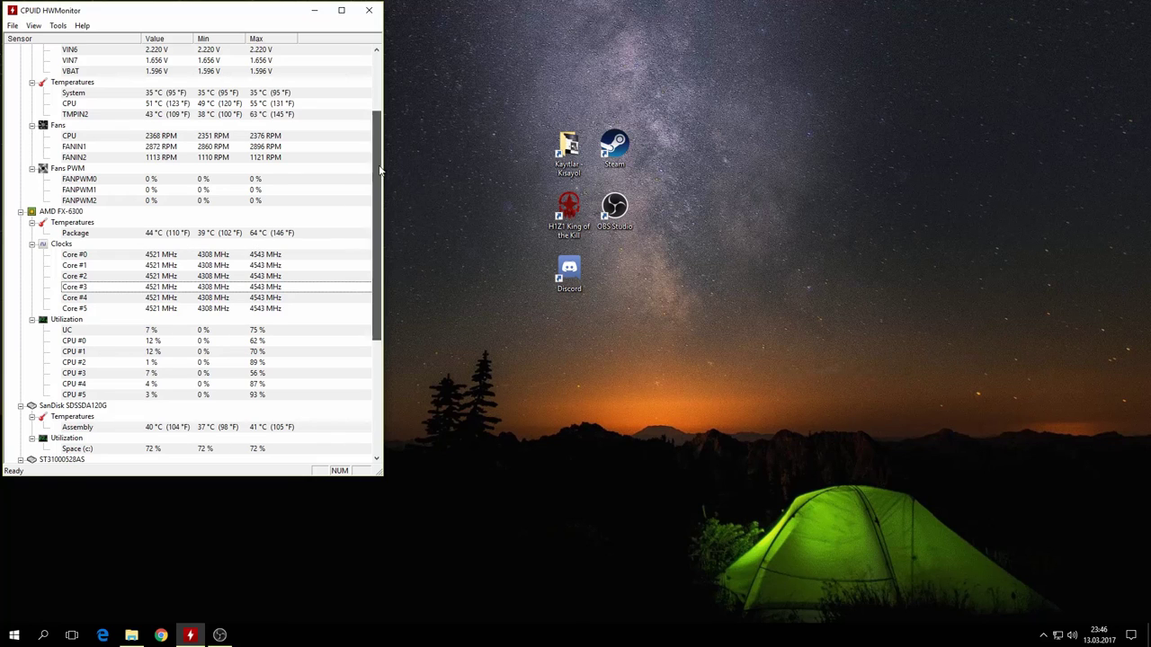
left_click_drag(379, 171, 377, 233)
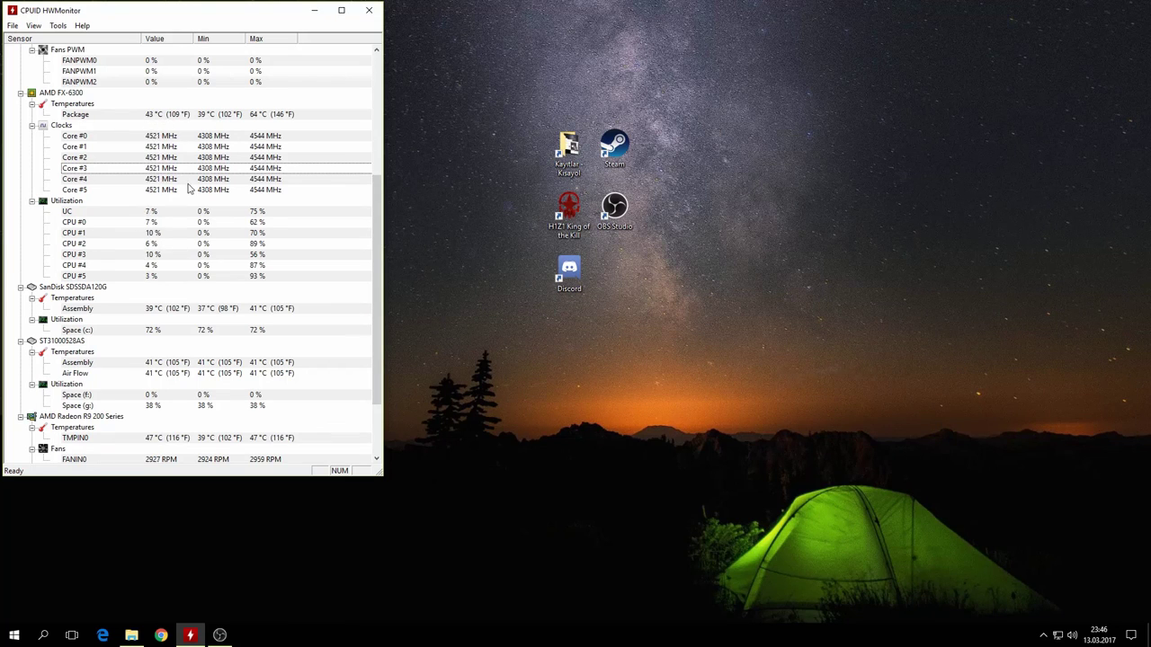
Go through the full sensor list again, from the CPU voltage and temperatures to the AMD Radeon R9 200 Series readings.
scroll(189, 187, "up", 6)
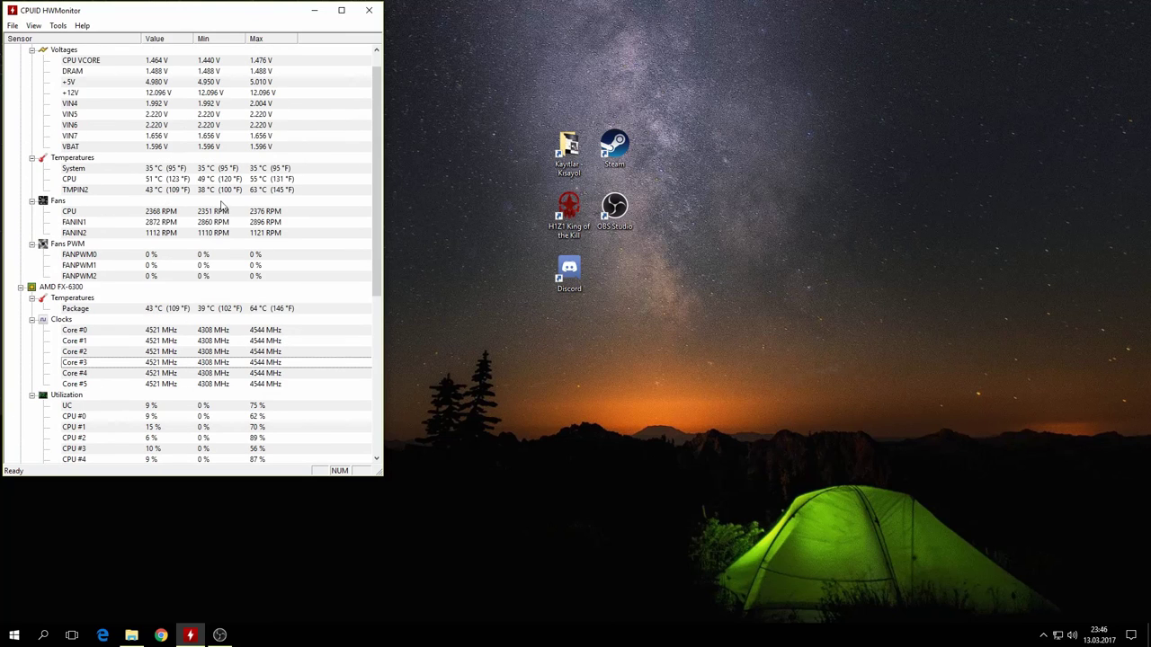
scroll(229, 233, "down", 2)
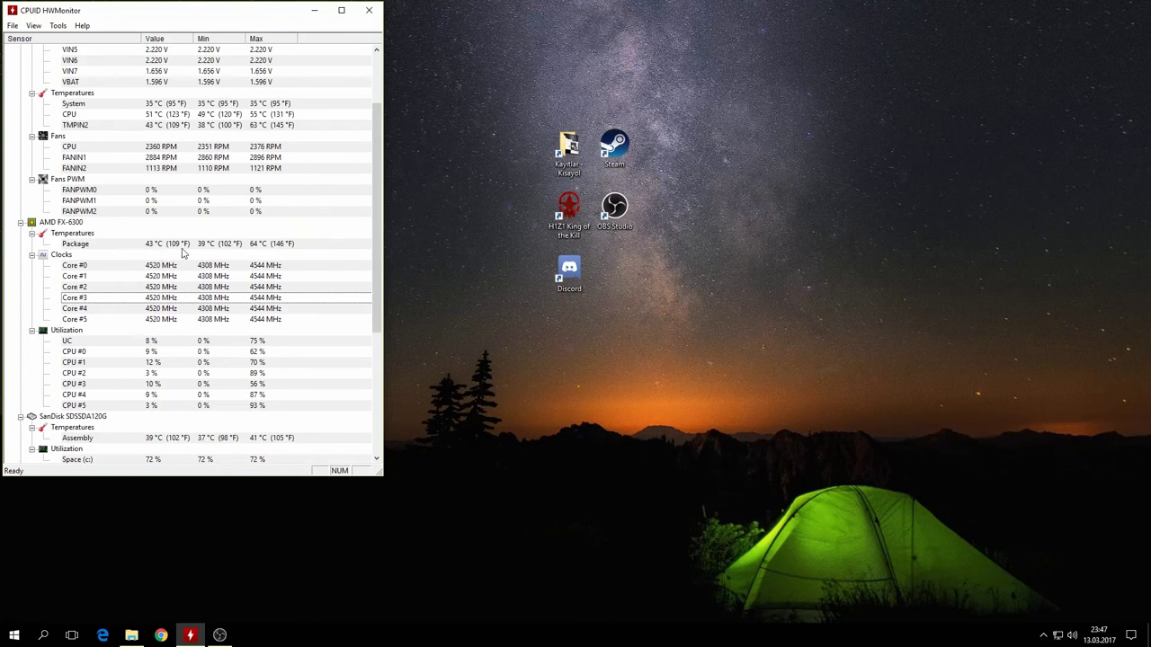
scroll(212, 246, "down", 2)
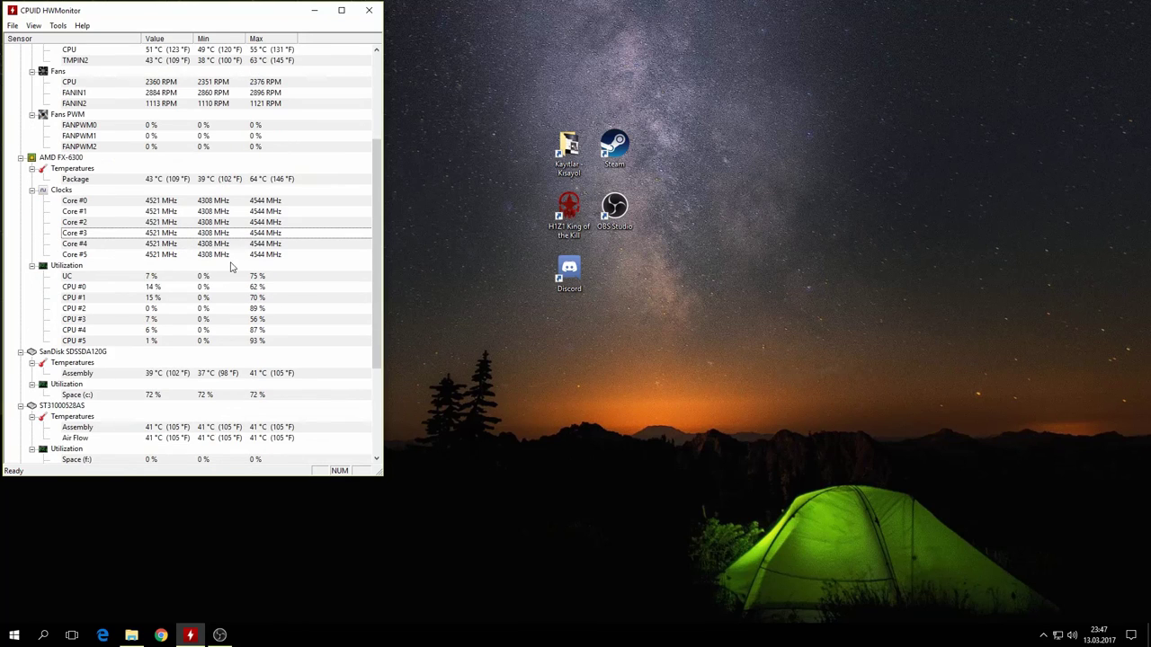
scroll(229, 269, "down", 2)
scroll(76, 341, "down", 3)
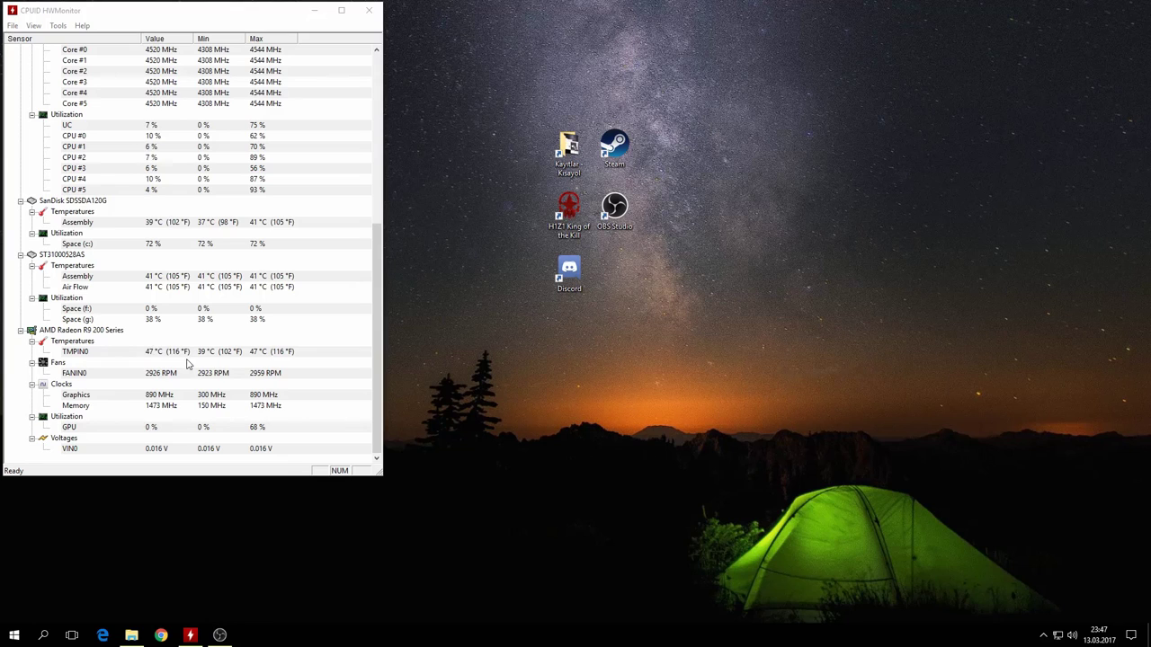
left_click(376, 316)
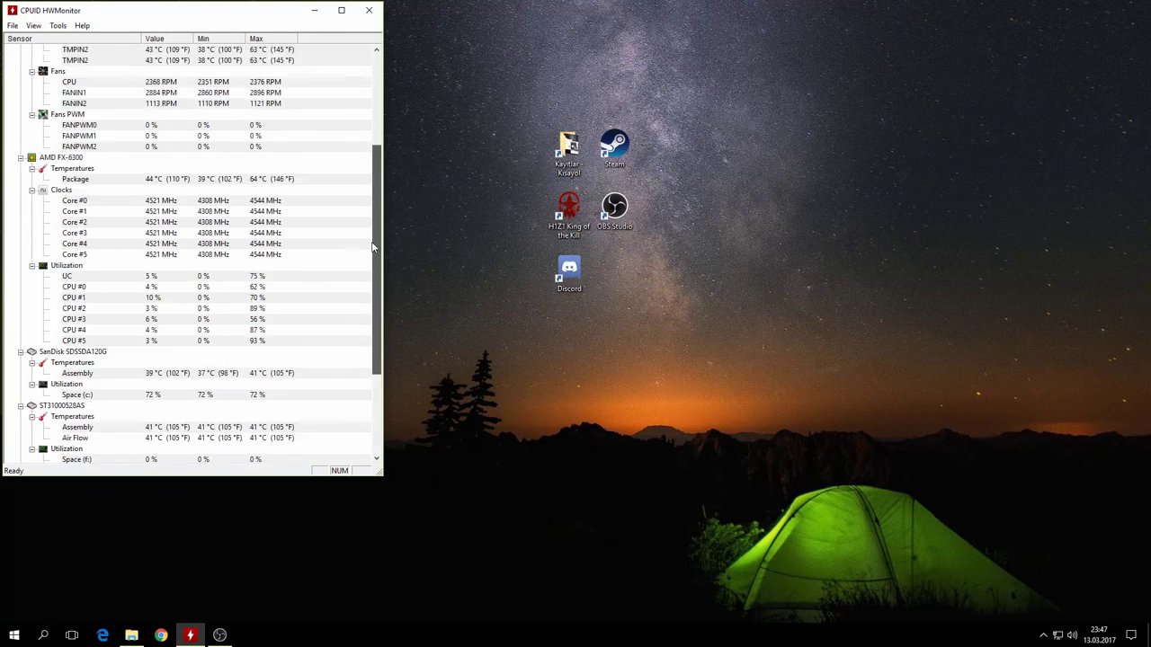
left_click_drag(374, 246, 375, 157)
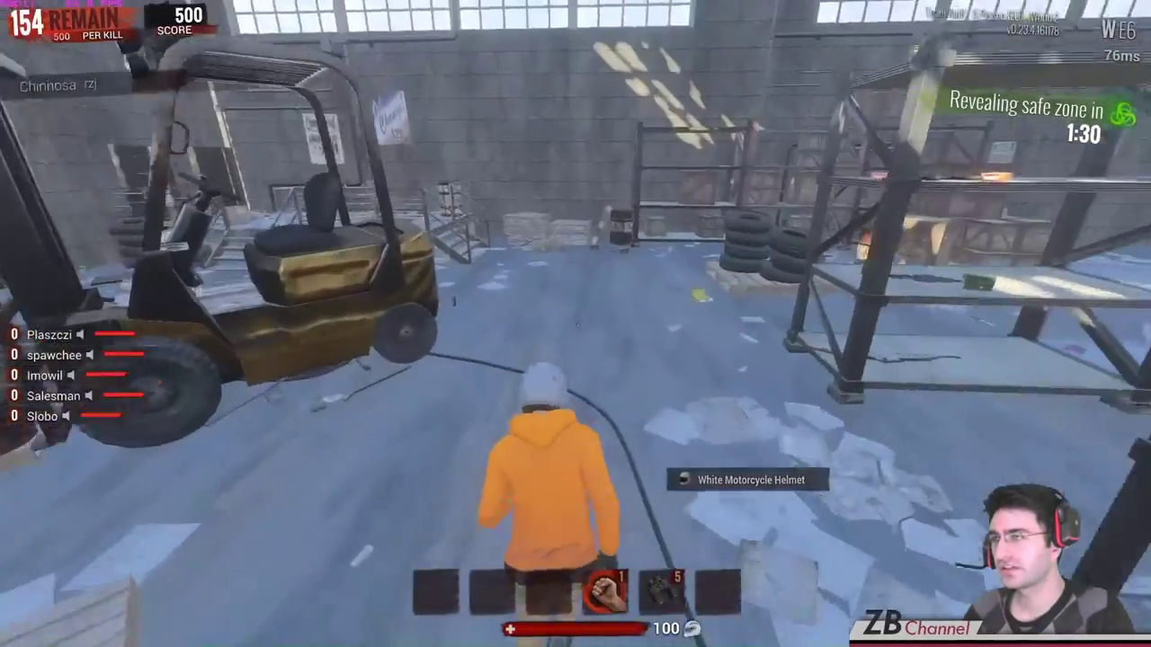
key("e")
key("e")
key("e")
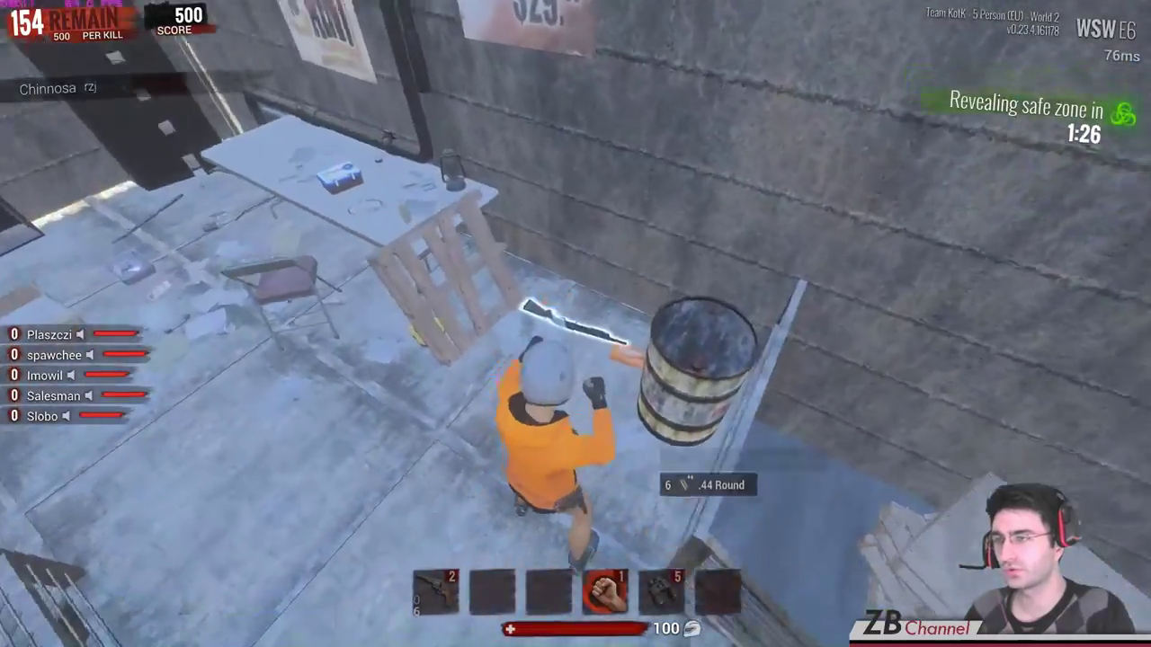
key("e")
key("e")
key("e")
key("e")
key("3")
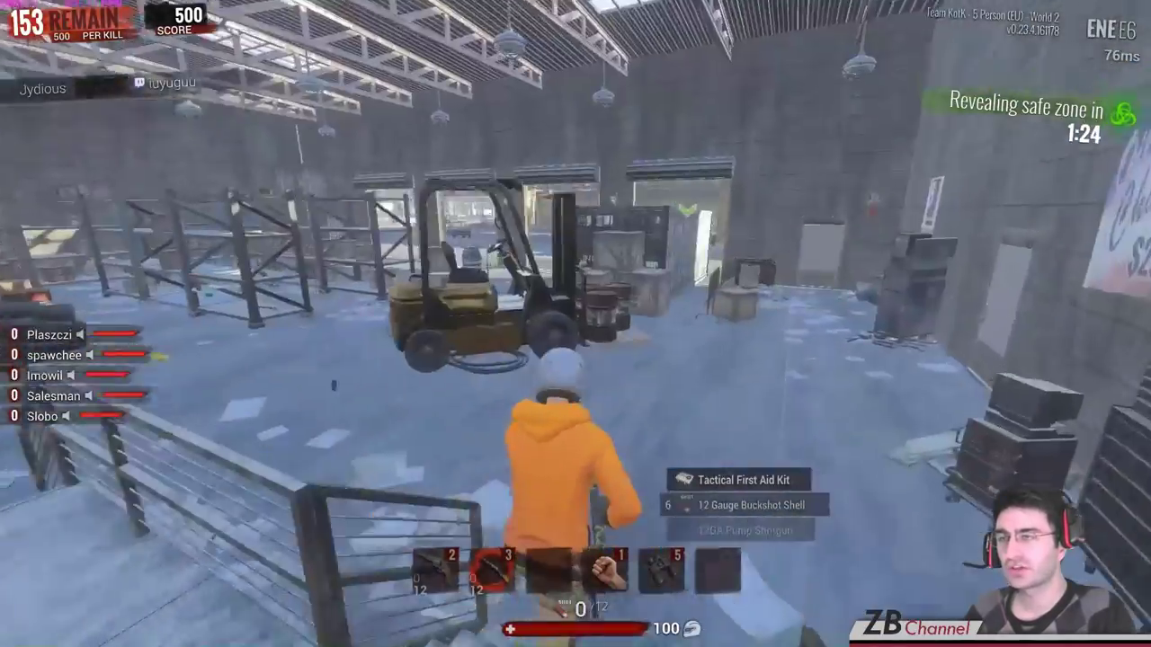
key("r")
key("w")
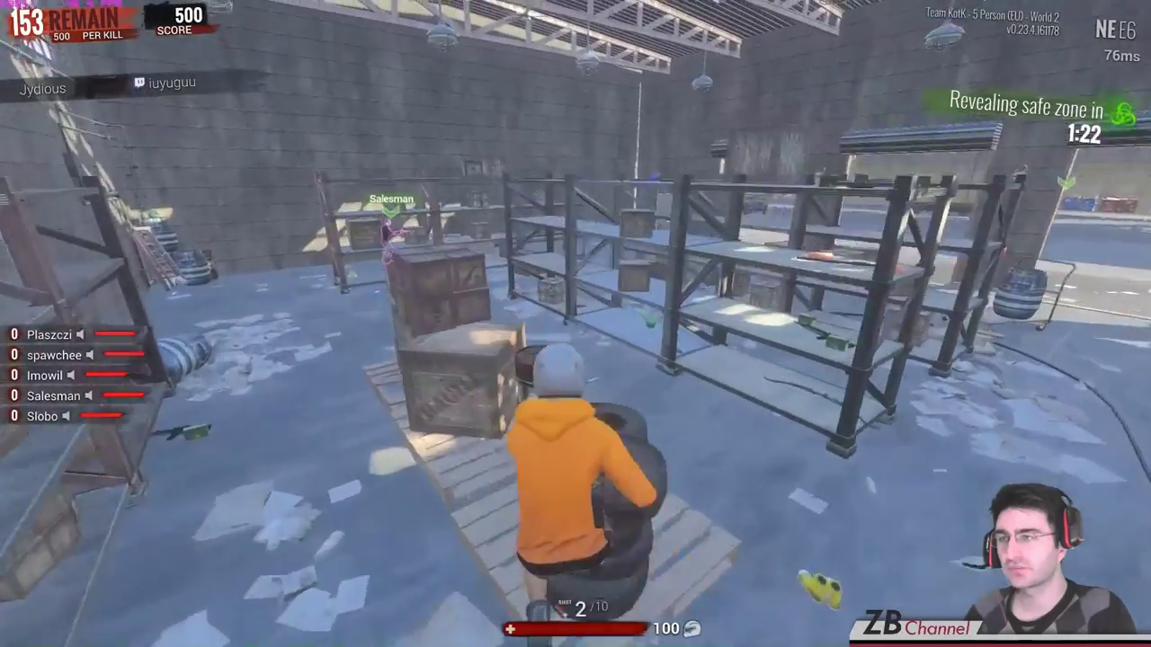
key("s")
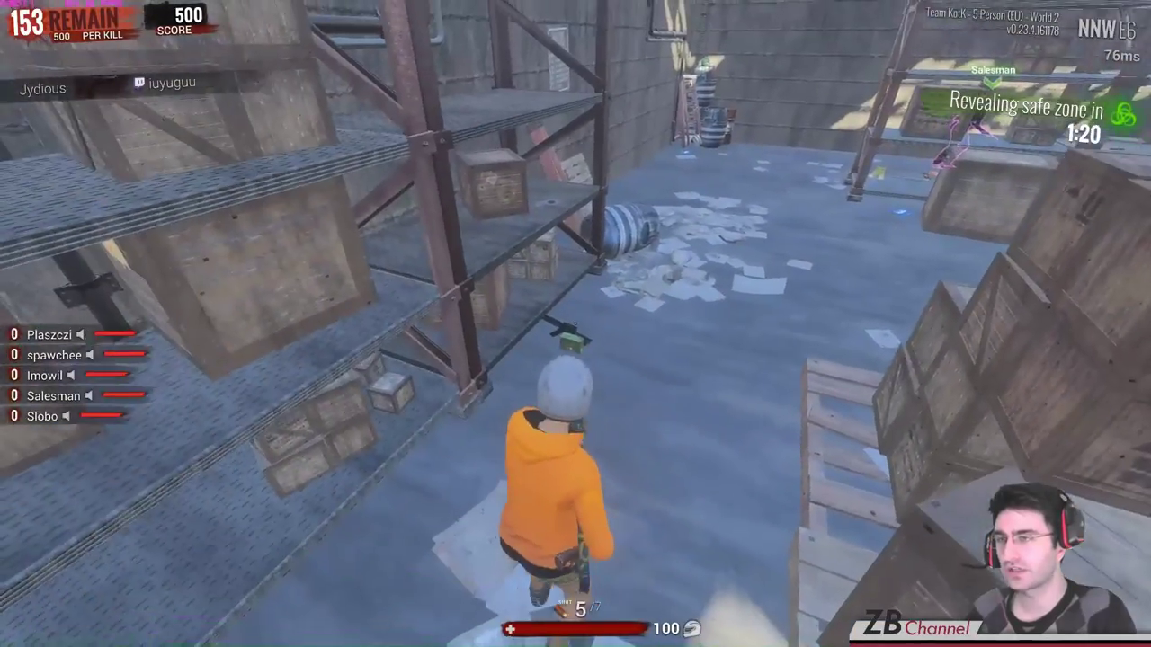
key("e")
key("e")
key("4")
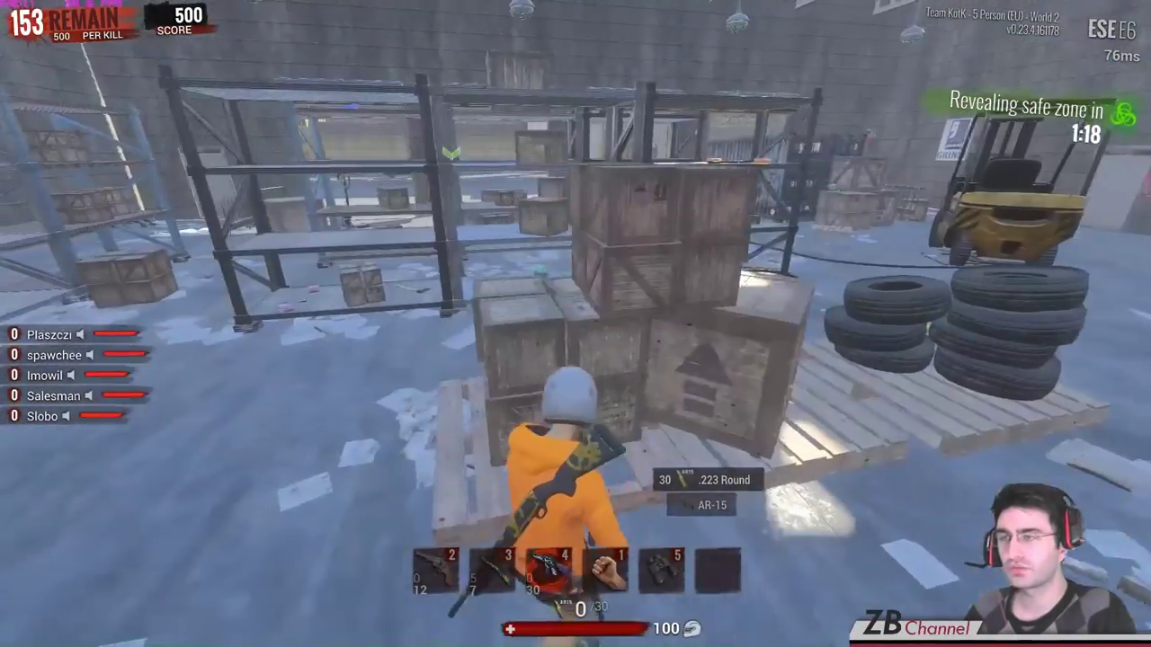
key("w")
key("w")
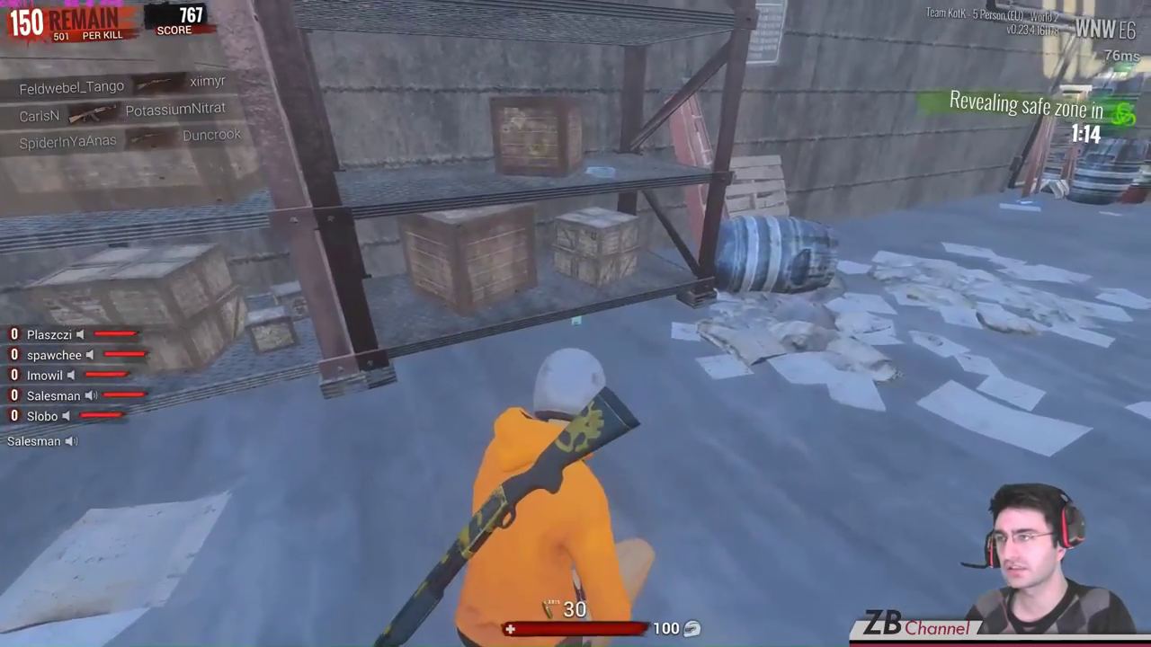
key("c")
key("w")
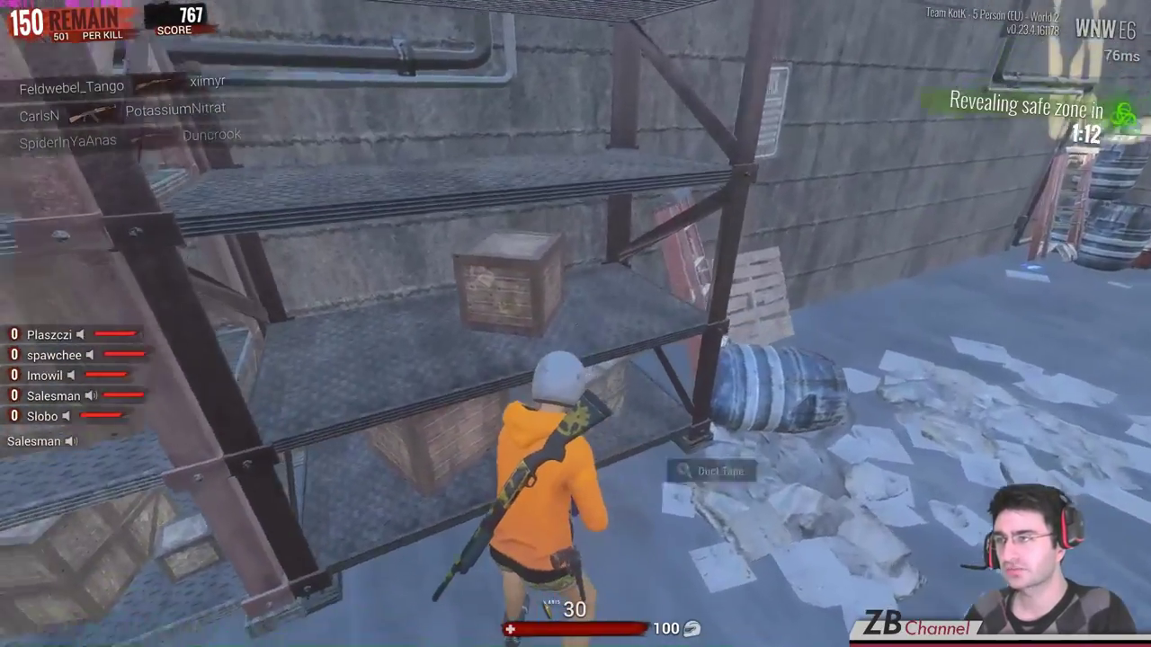
key("3")
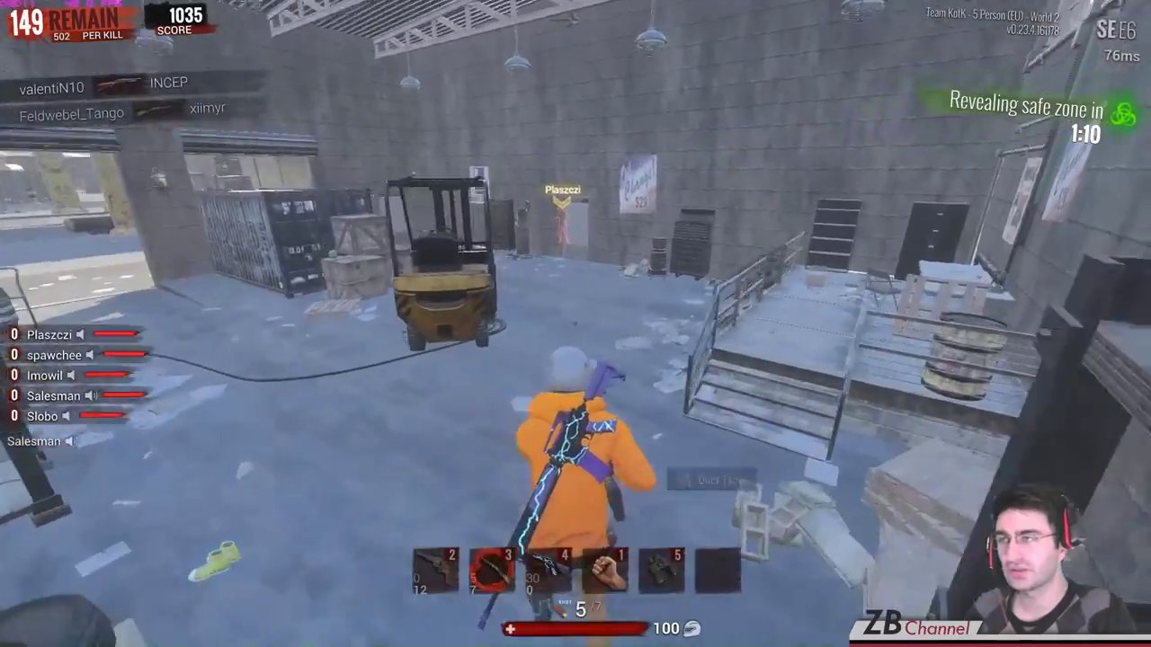
key("r")
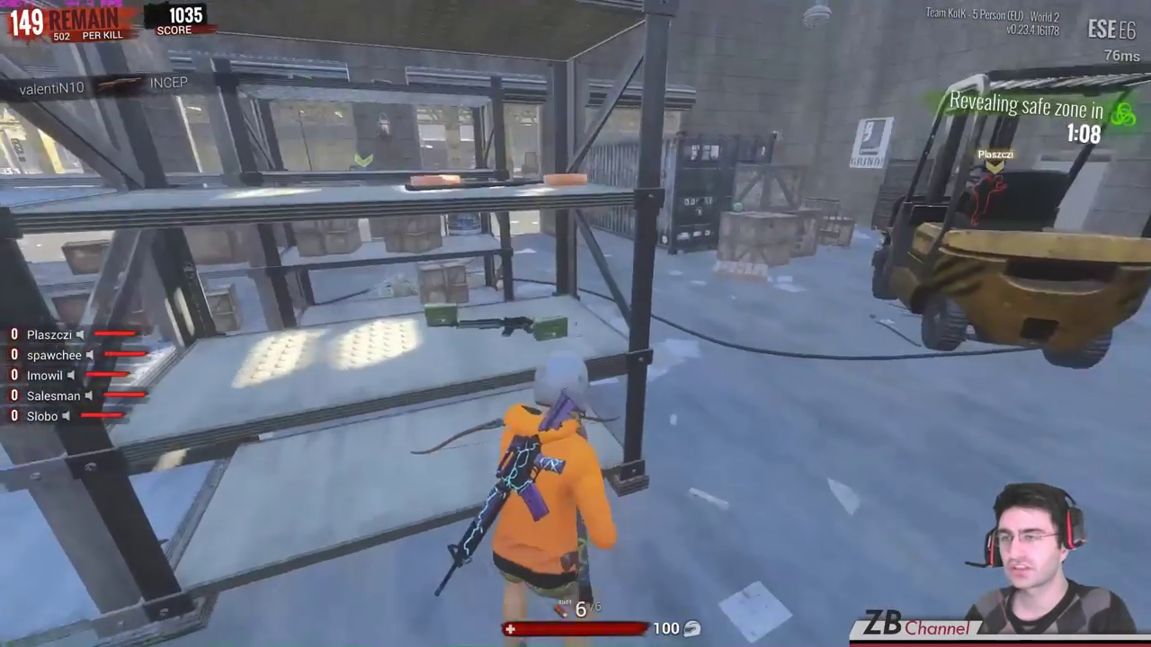
key("e")
key("e")
key("e")
key("w")
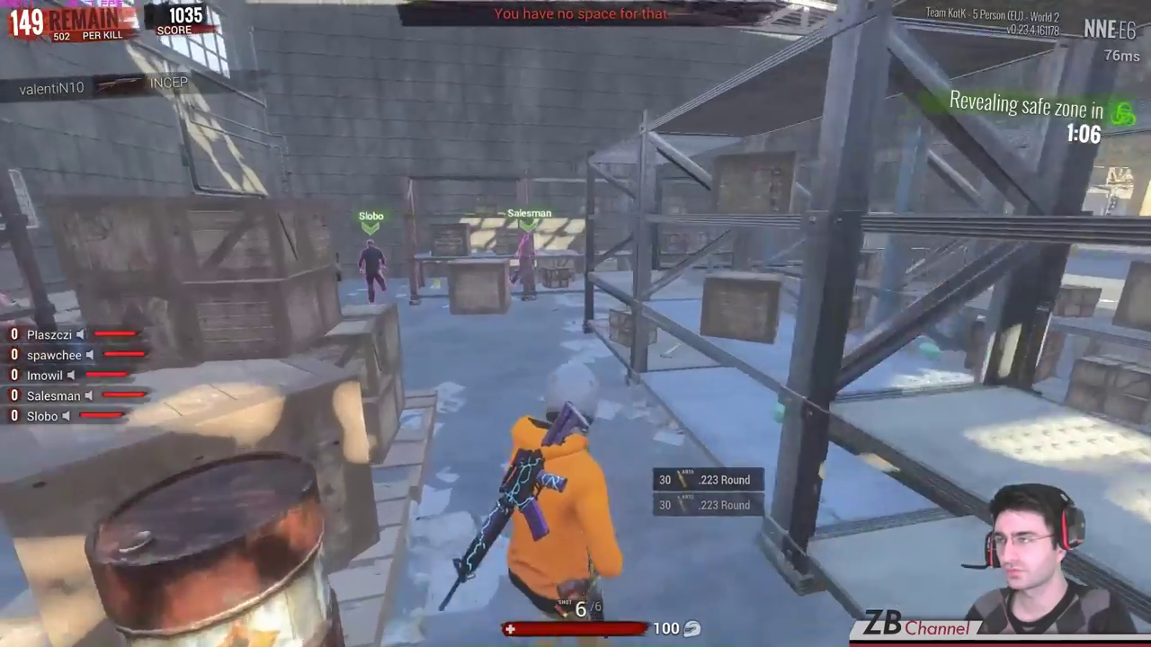
key("2")
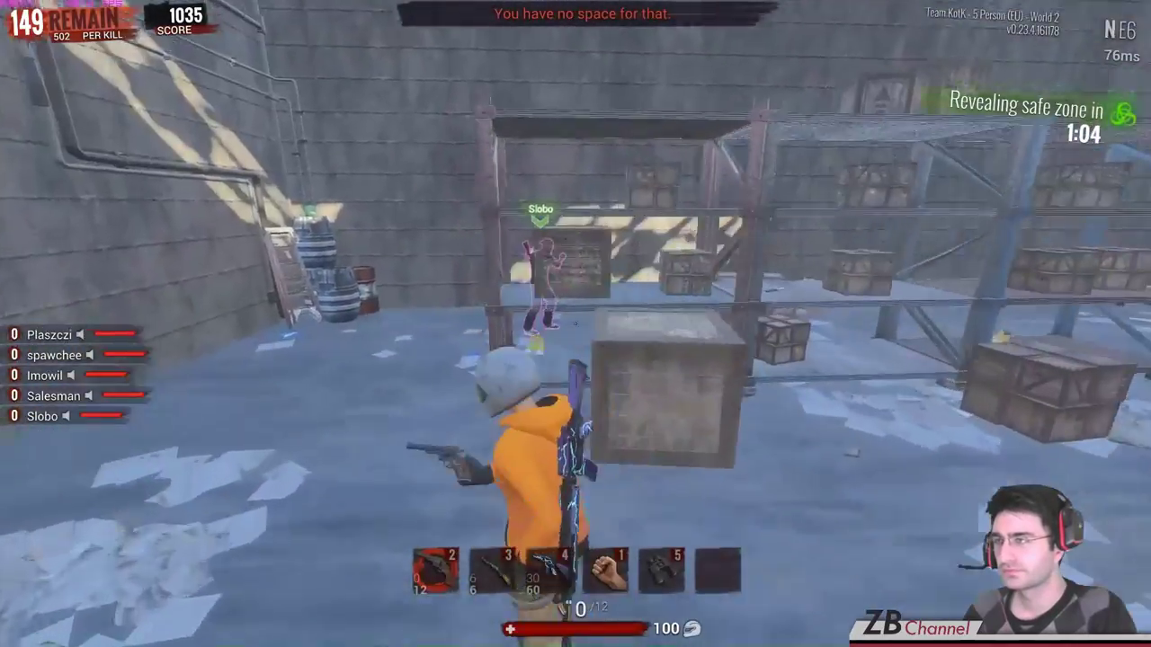
key("4")
key("Tab")
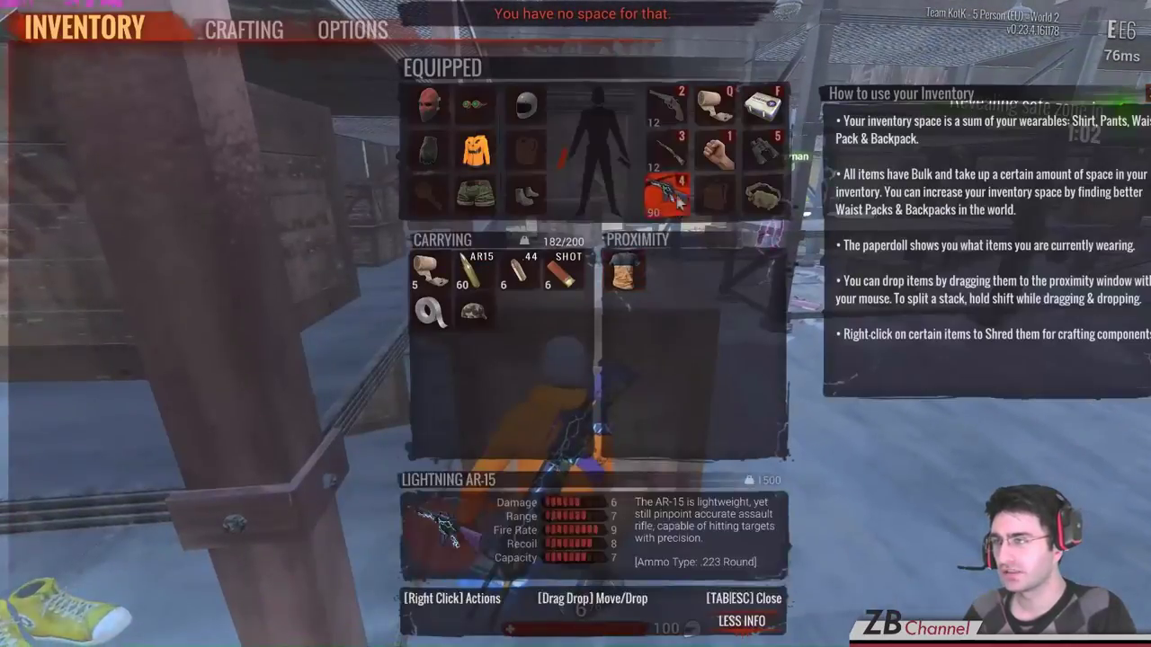
key("Tab")
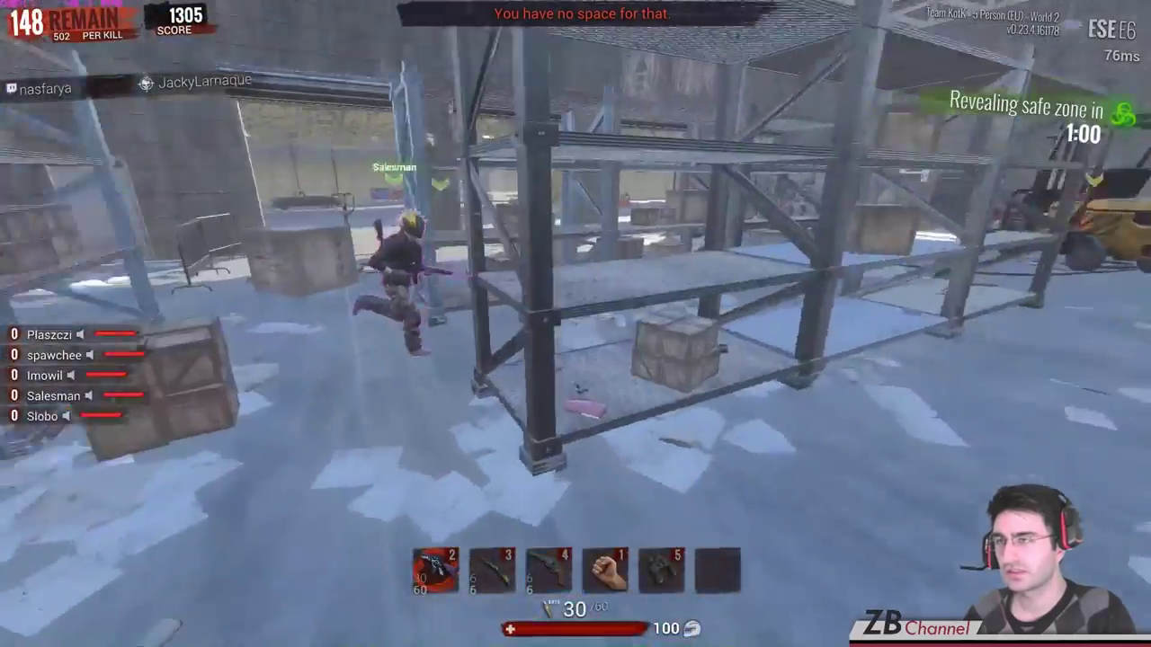
key("w")
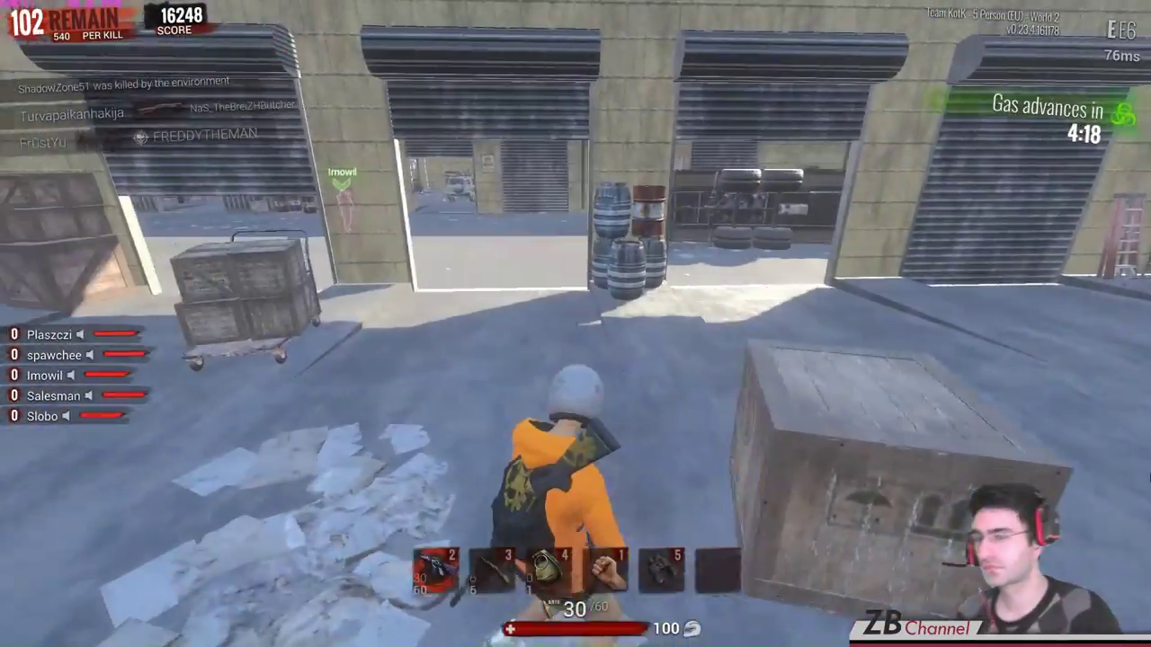
key("w")
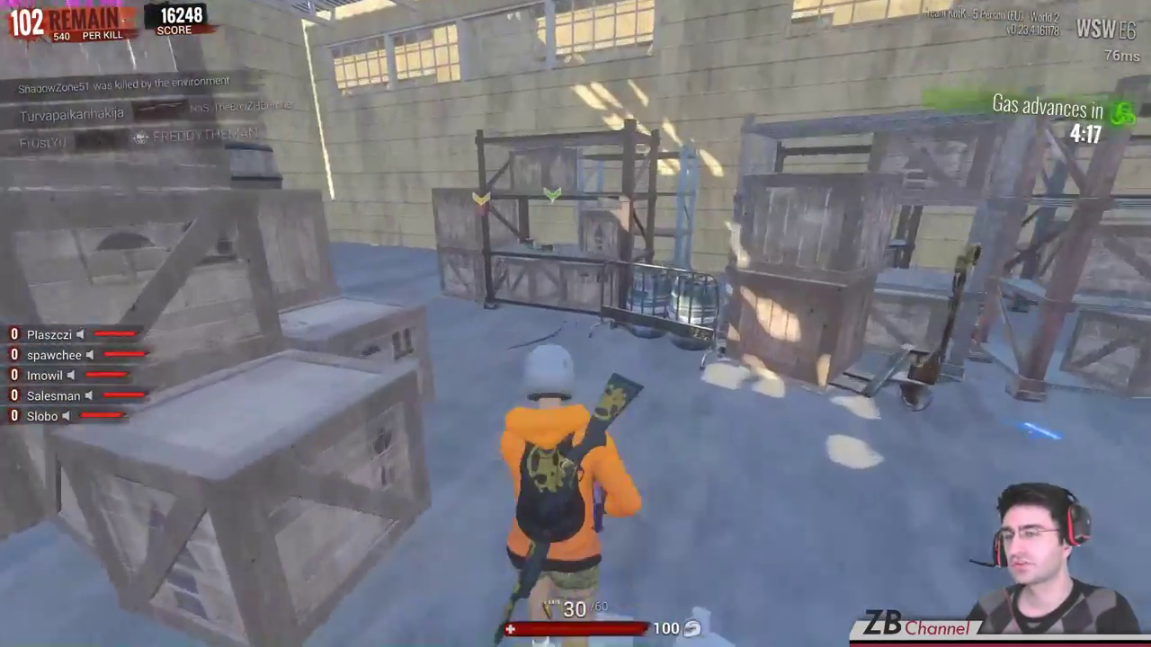
key("w")
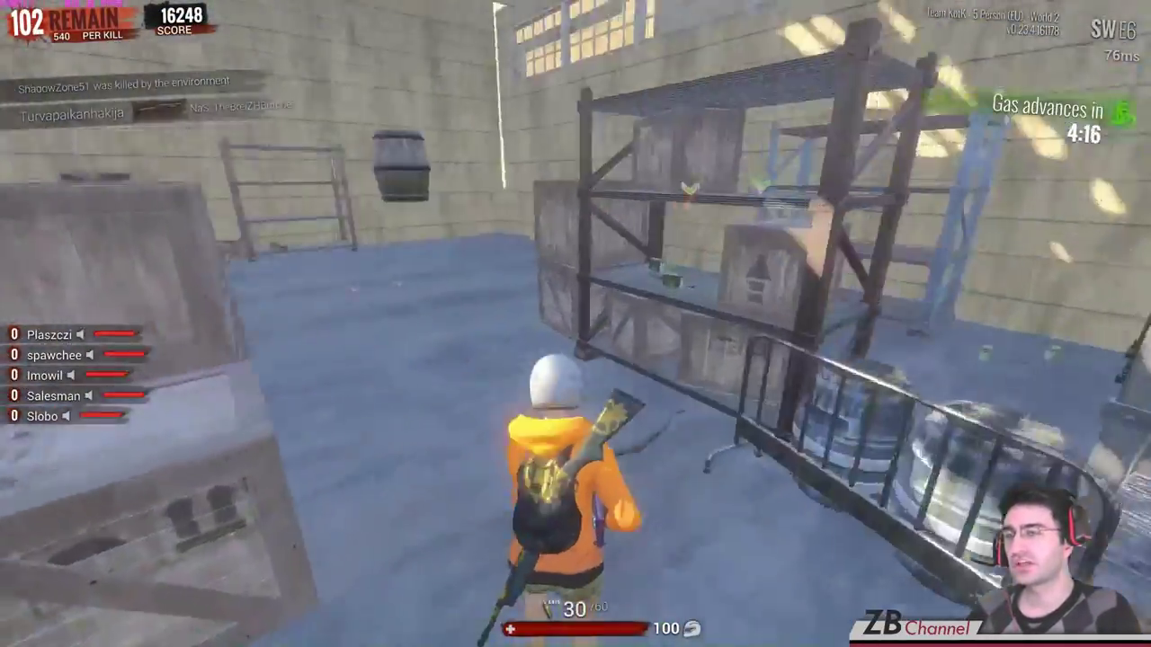
key("w")
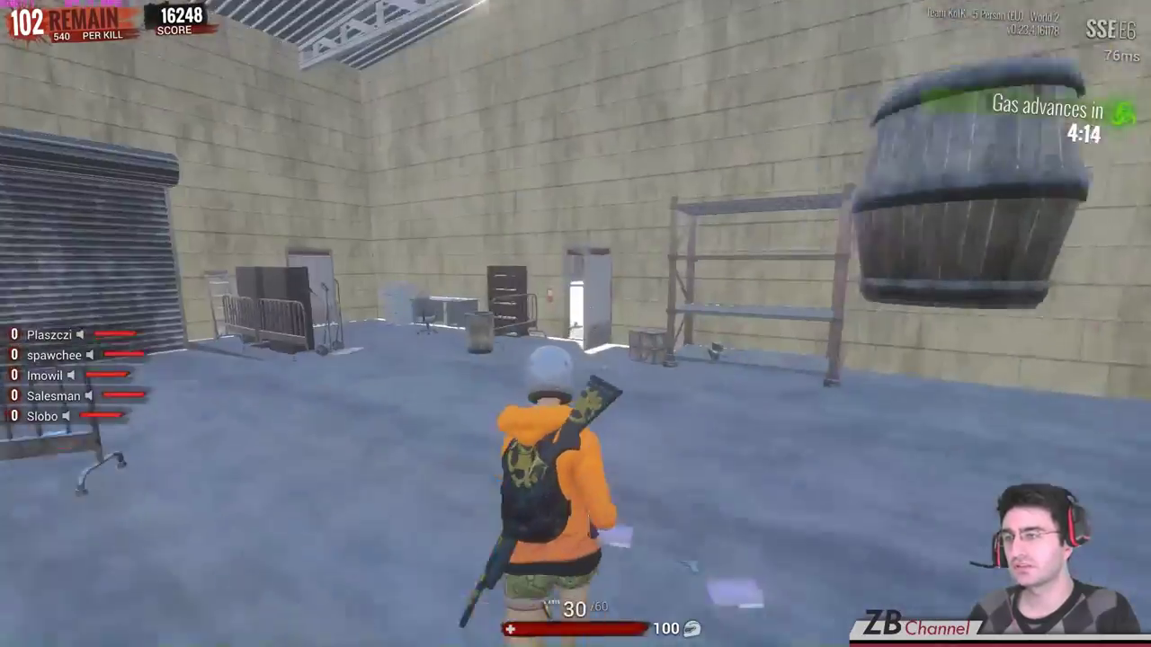
key("w")
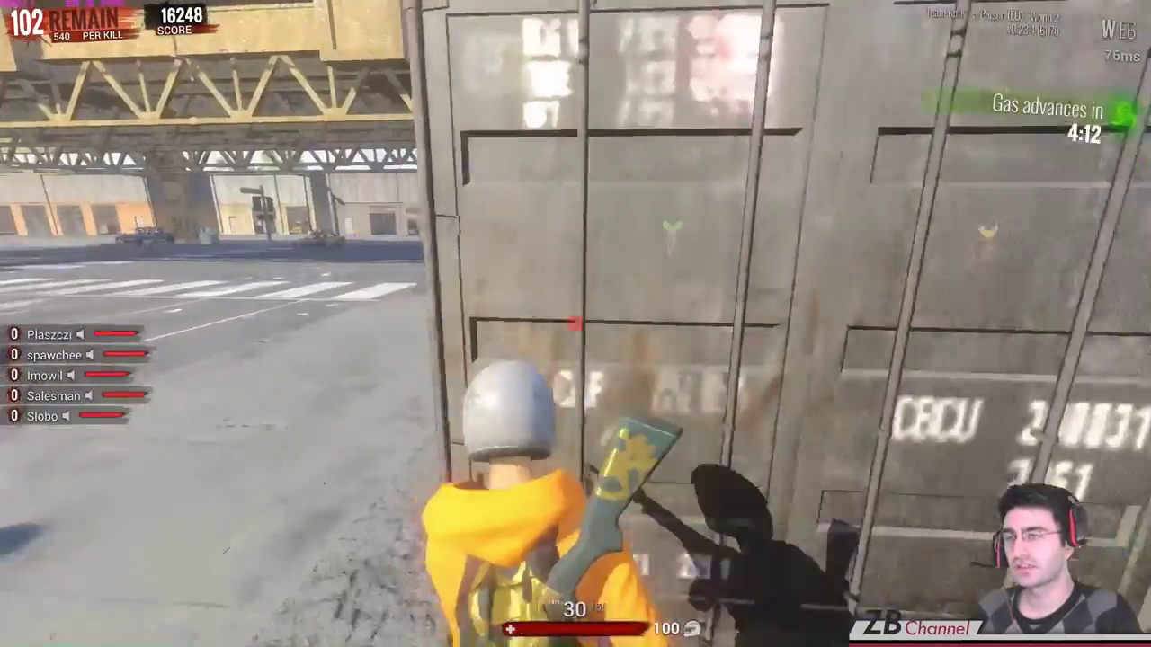
key("w")
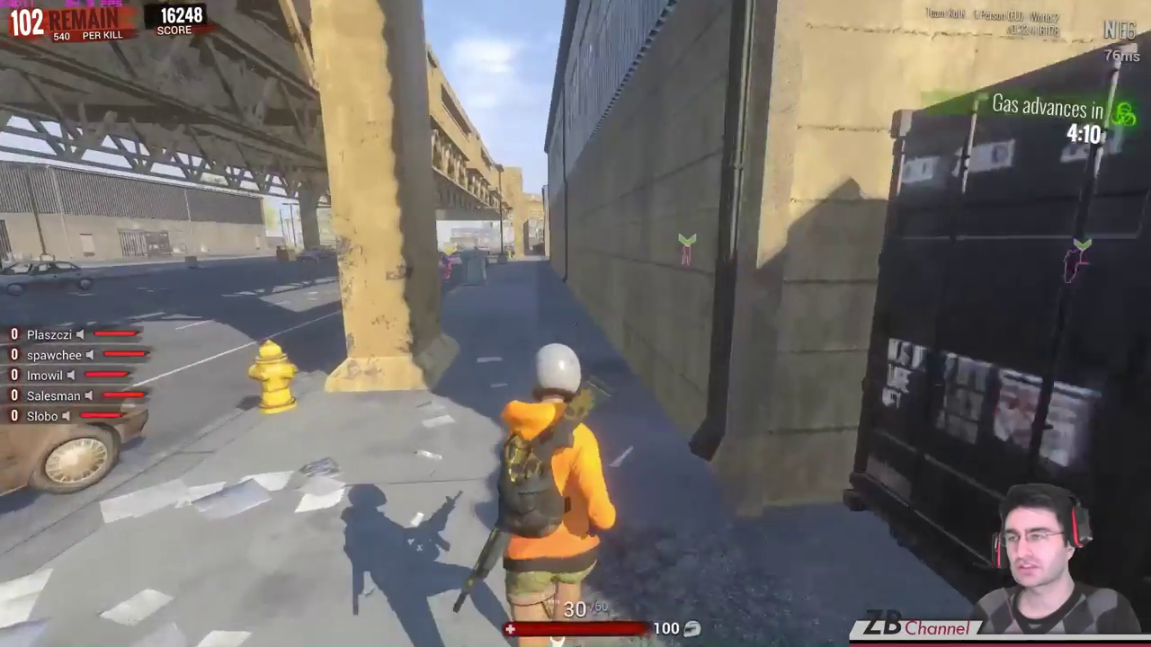
key("w")
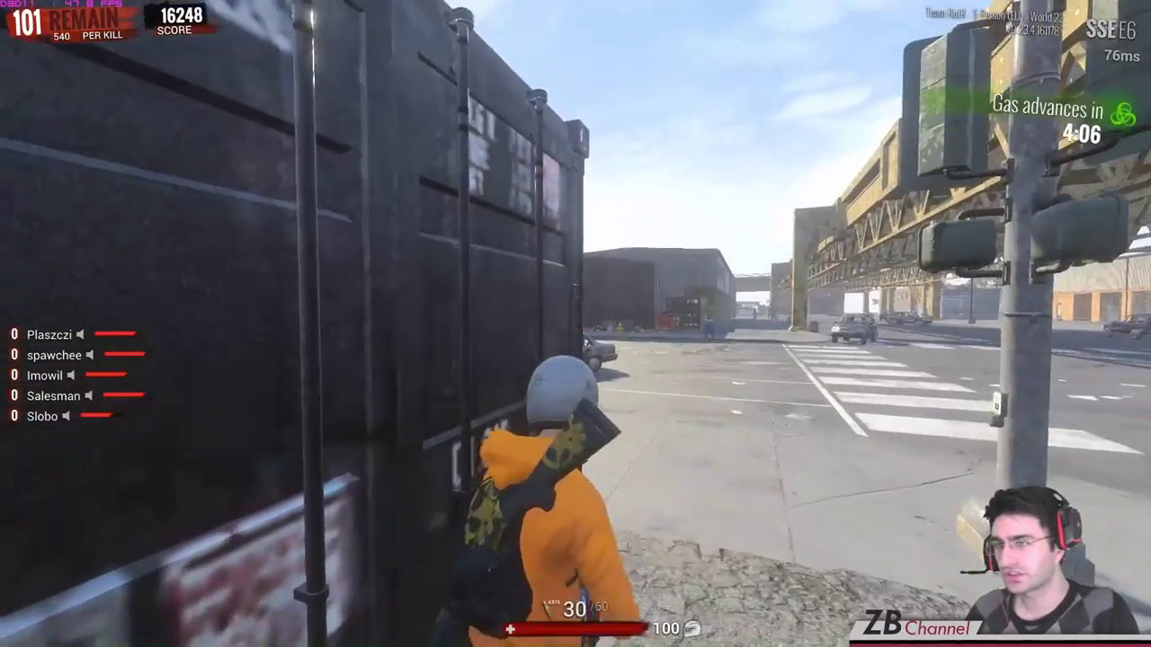
right_click(575, 324)
left_click(575, 324)
left_click(576, 324)
left_click(575, 324)
left_click_drag(576, 323, 576, 324)
key("w")
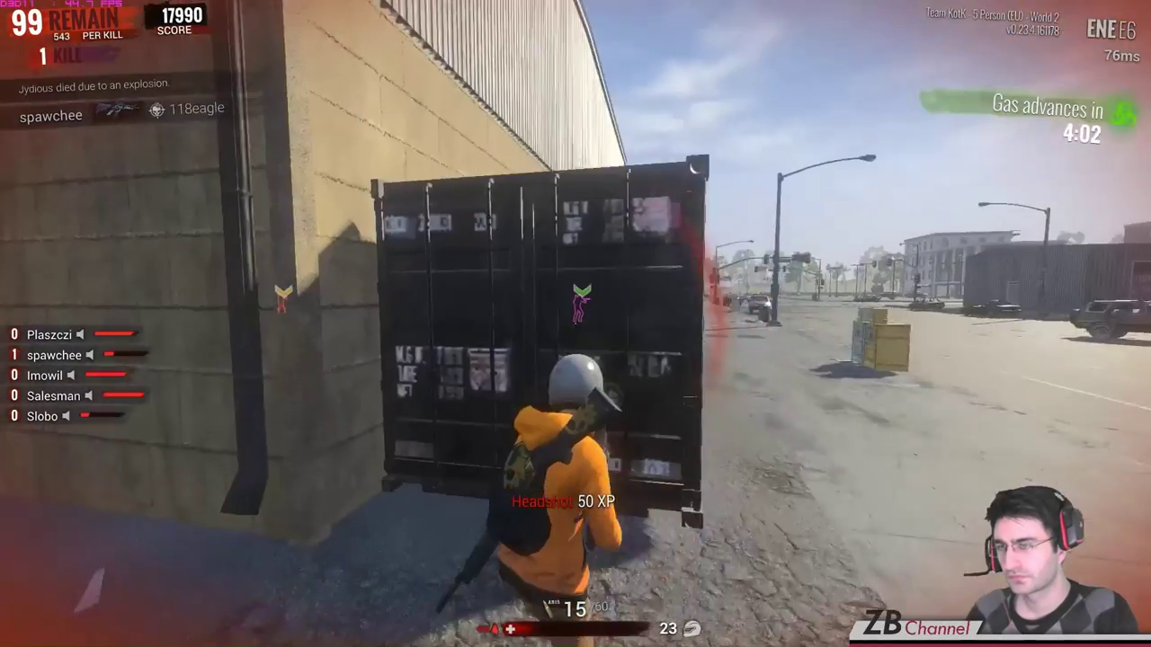
key("5")
key("w")
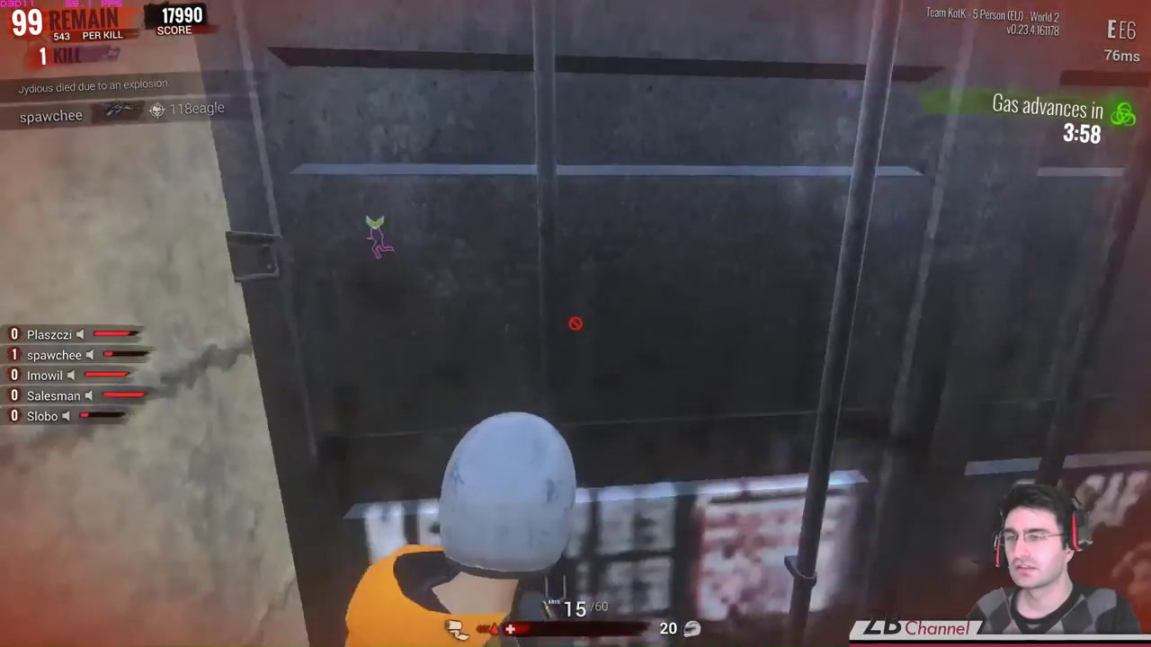
key("6")
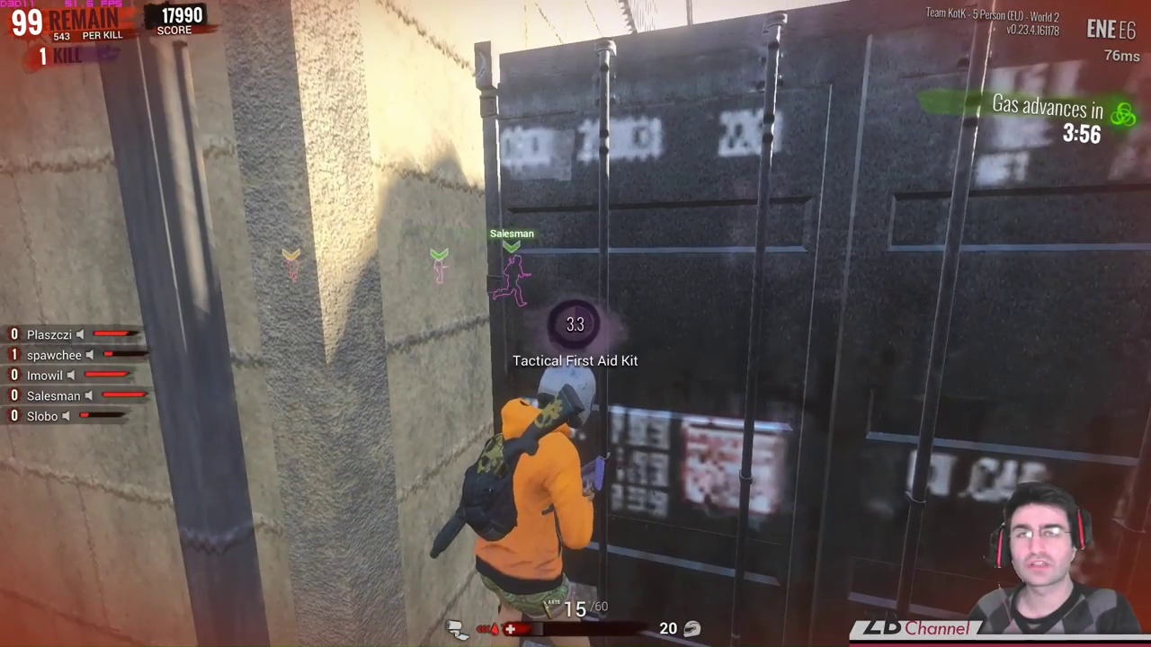
key("v")
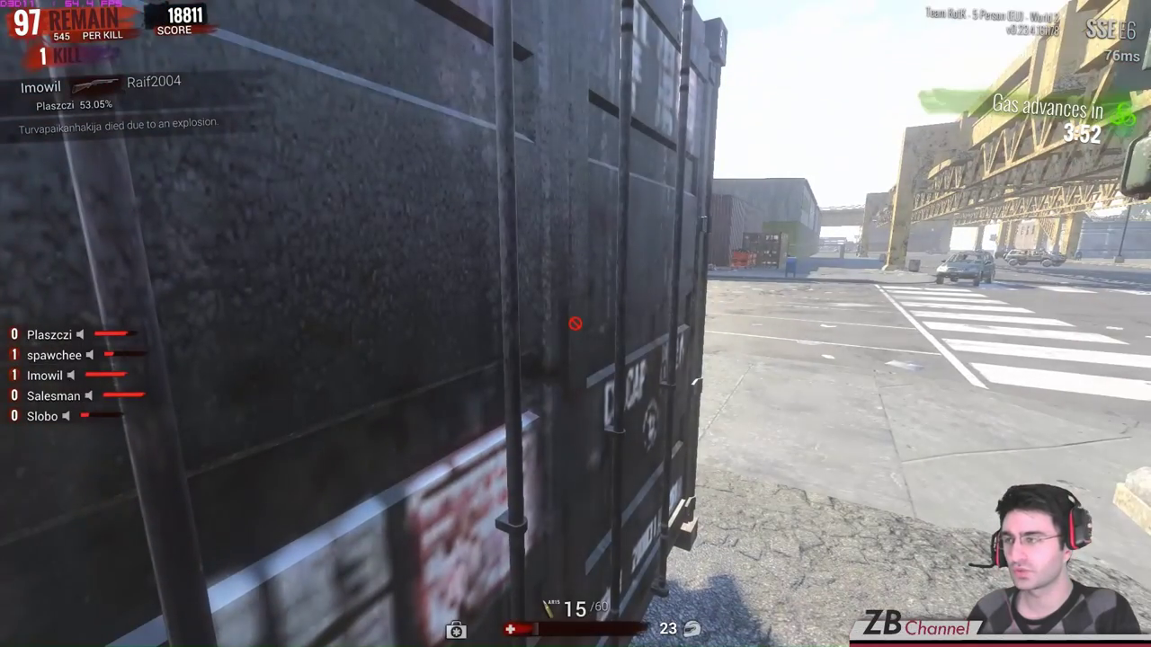
key("v")
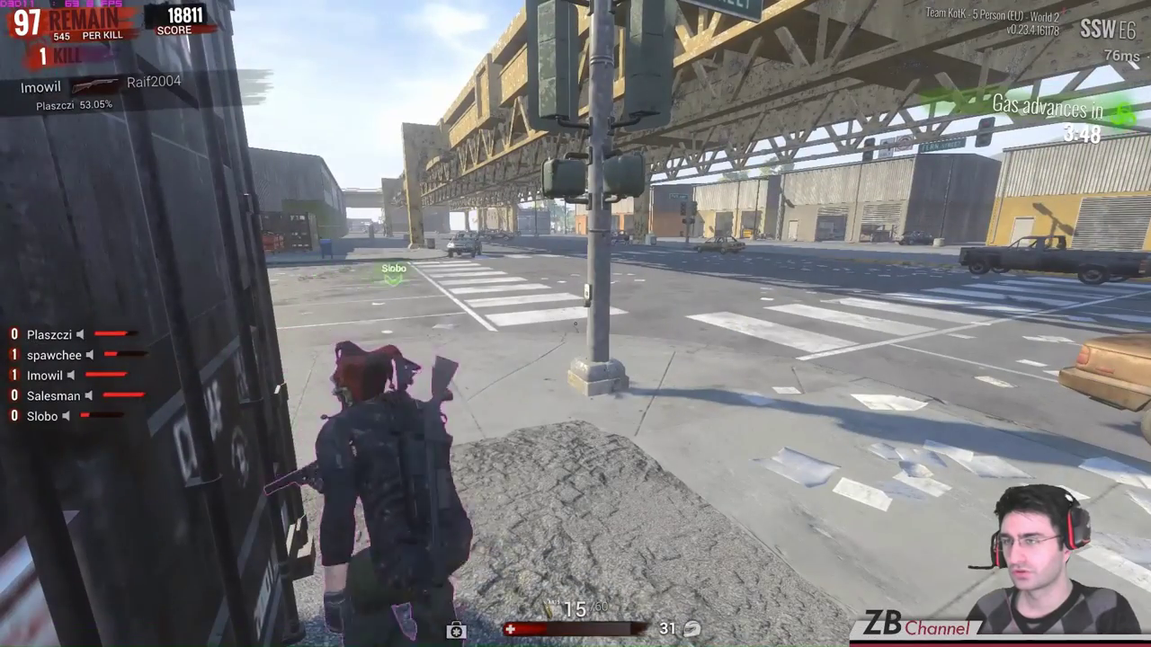
key("a")
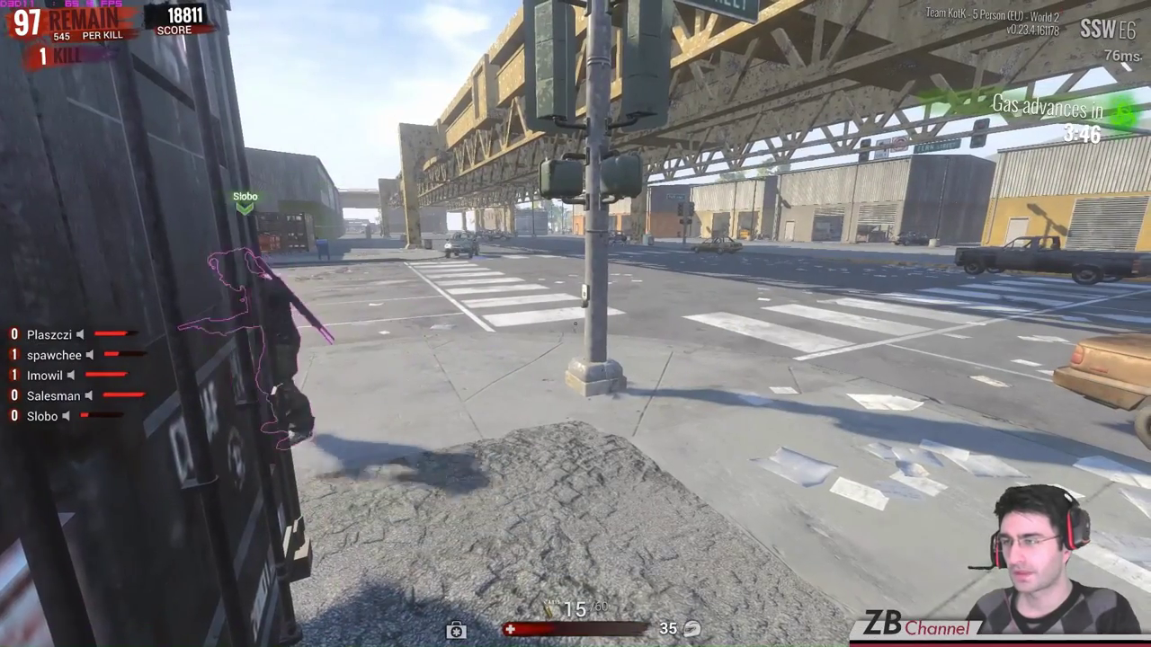
key("r")
key("w")
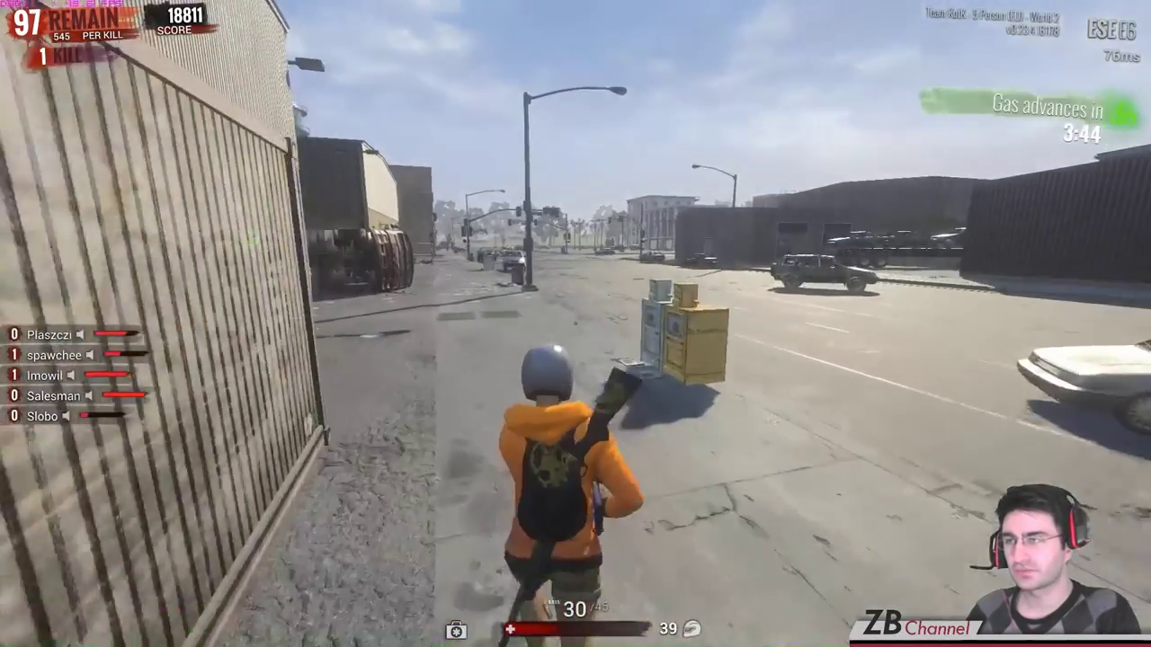
key("w")
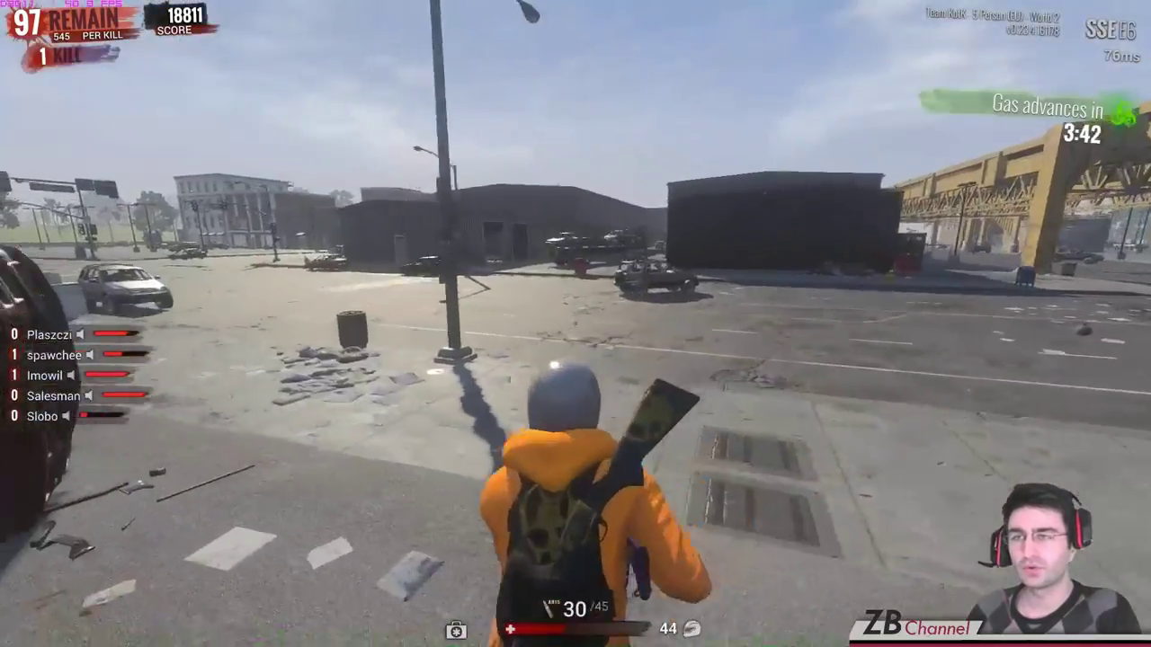